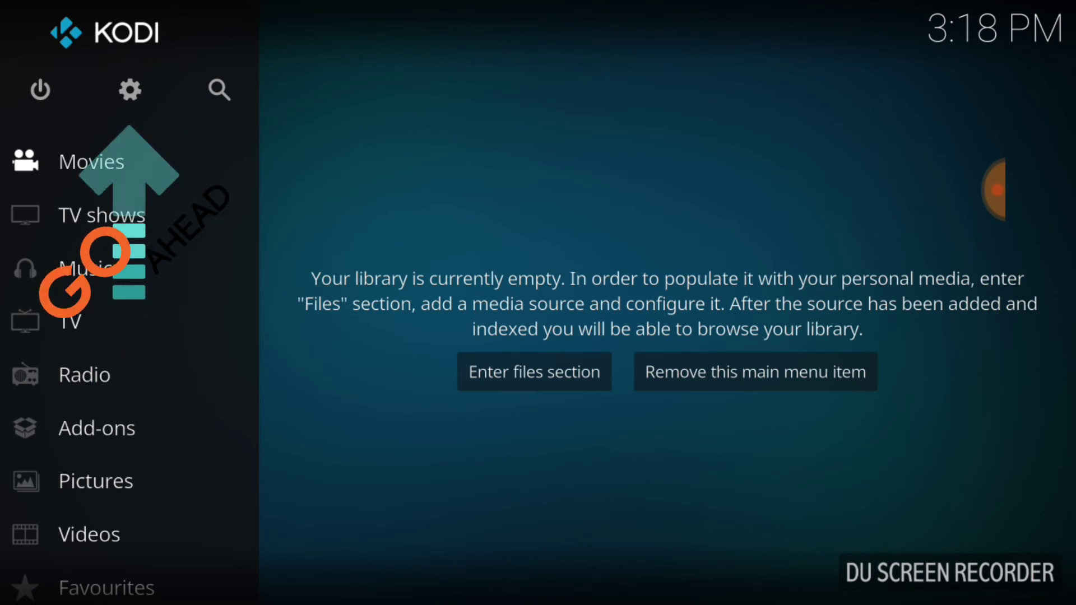
Open Kodi's System settings at the Add-ons category, where Unknown sources is listed
click(130, 90)
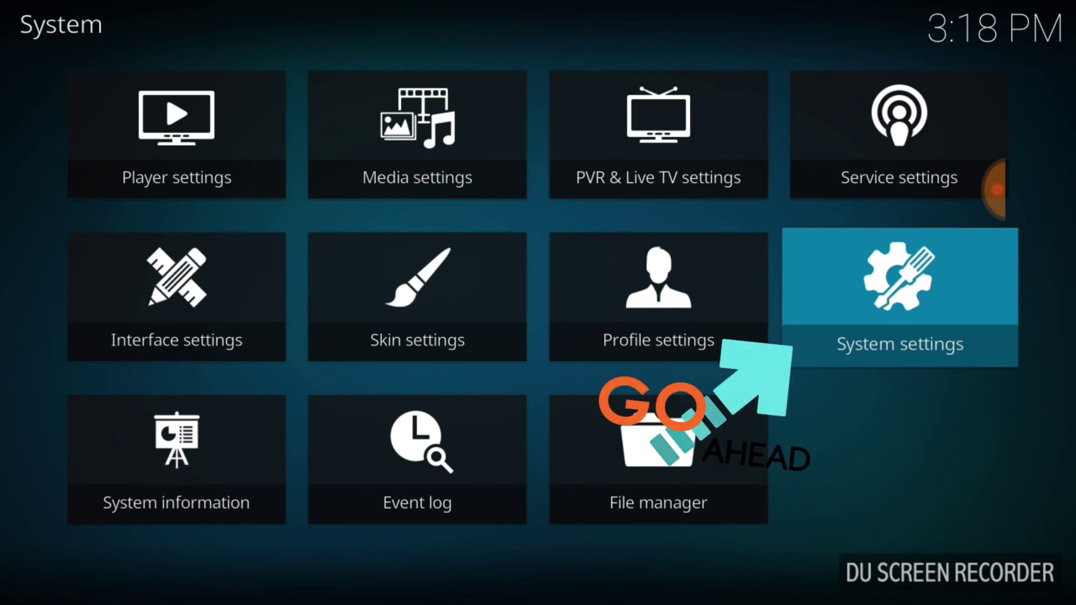
key(Return)
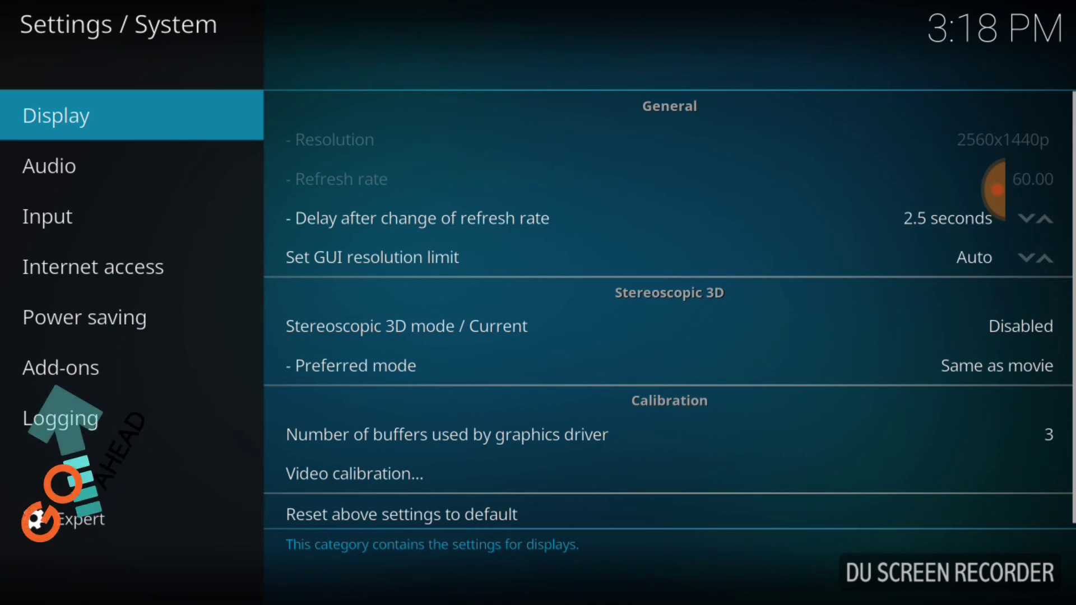
click(61, 367)
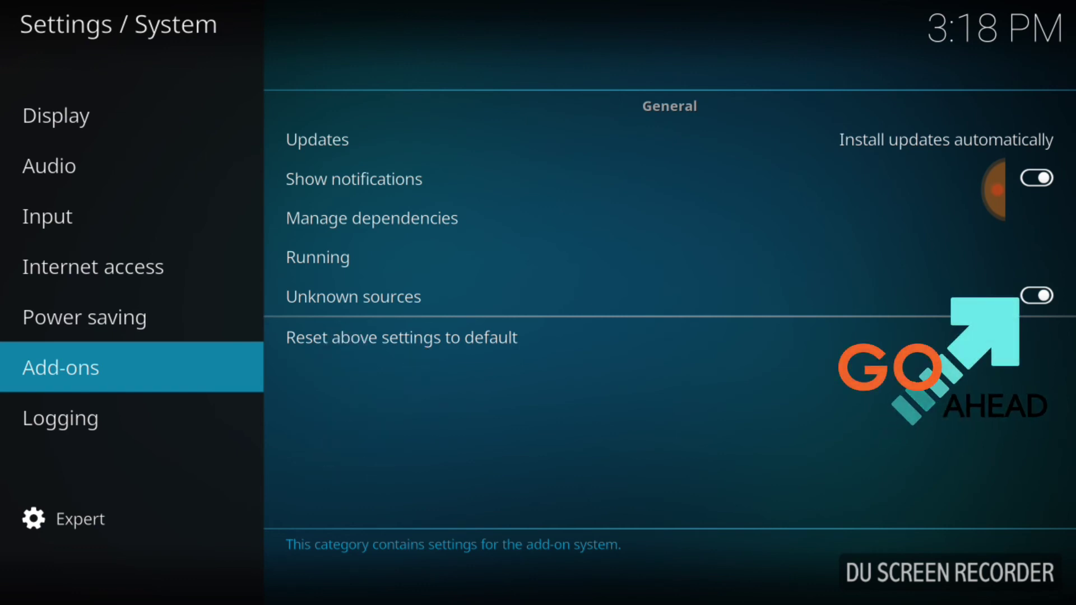
Switch Unknown sources on, accept the warning with Yes, and return to the System settings grid
click(661, 296)
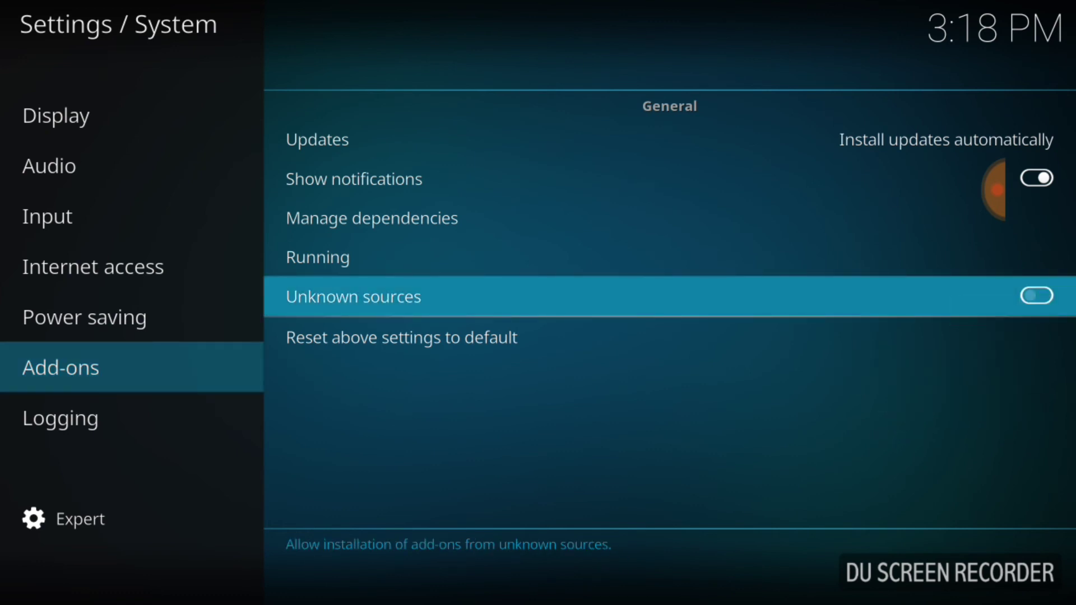
key(Return)
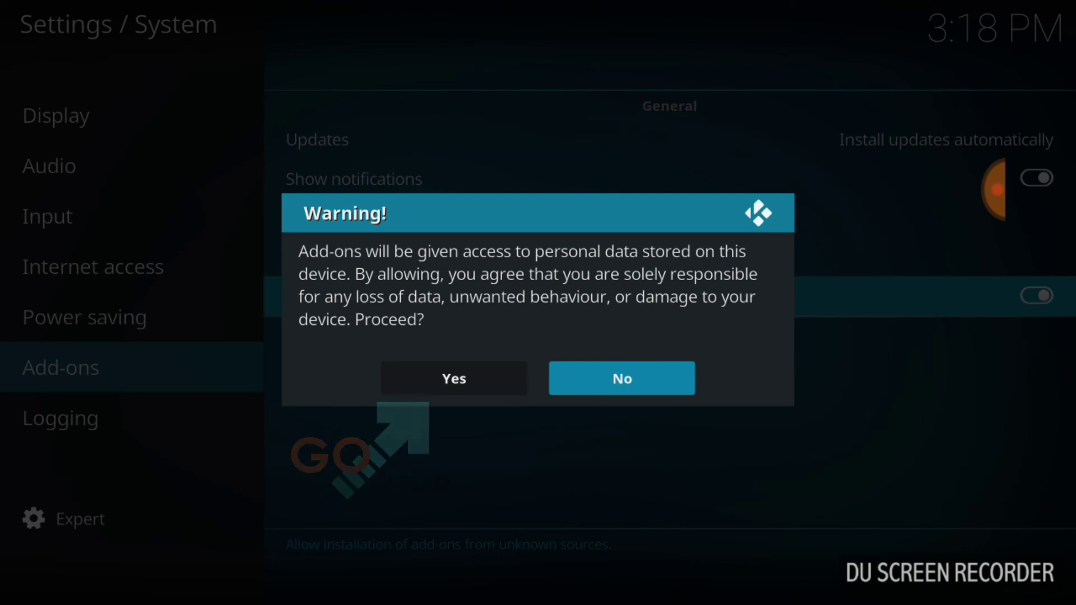
key(Left)
key(Return)
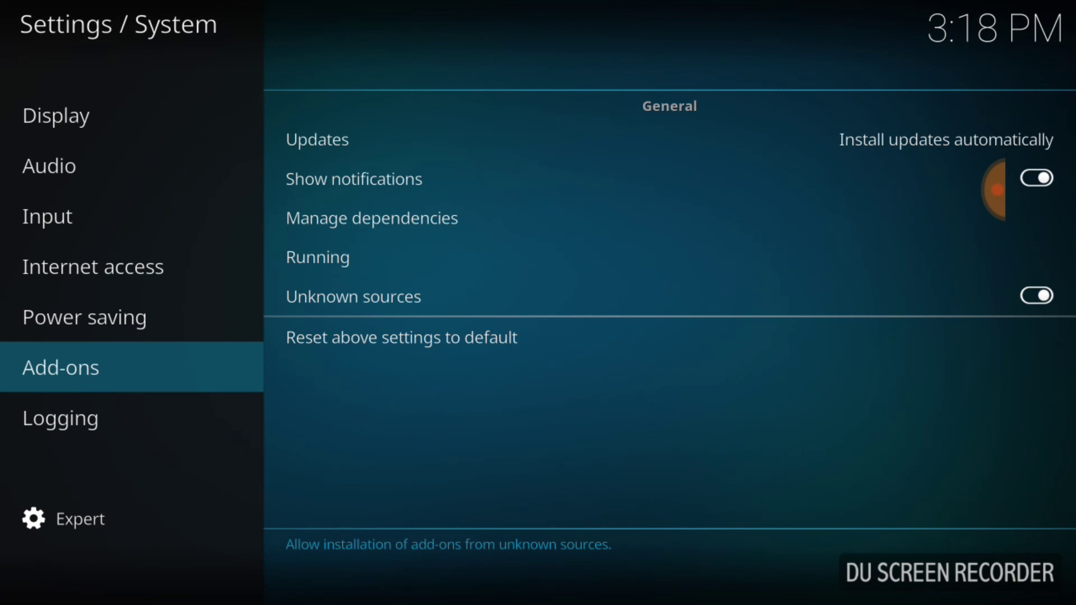
click(1040, 474)
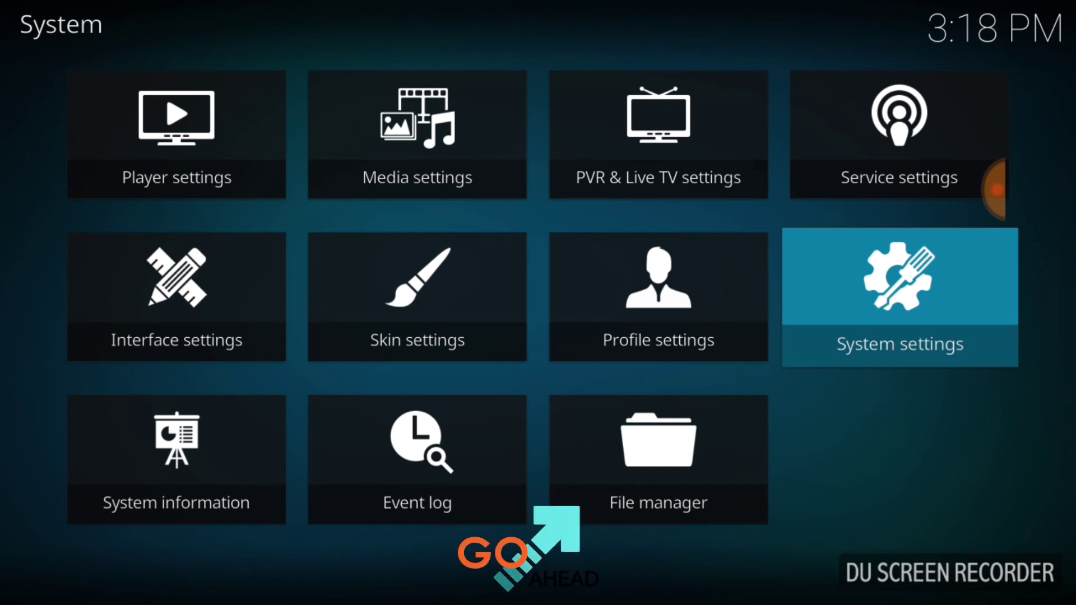
In File manager, start Add source and bring up the empty path entry
click(658, 460)
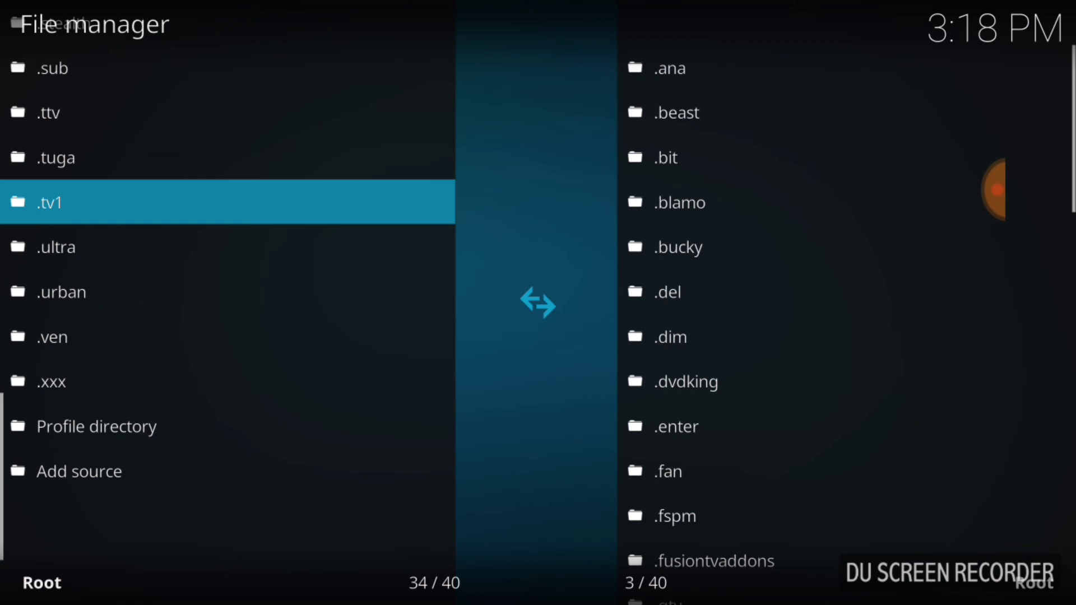
key(Down)
key(Down)
key(Down)
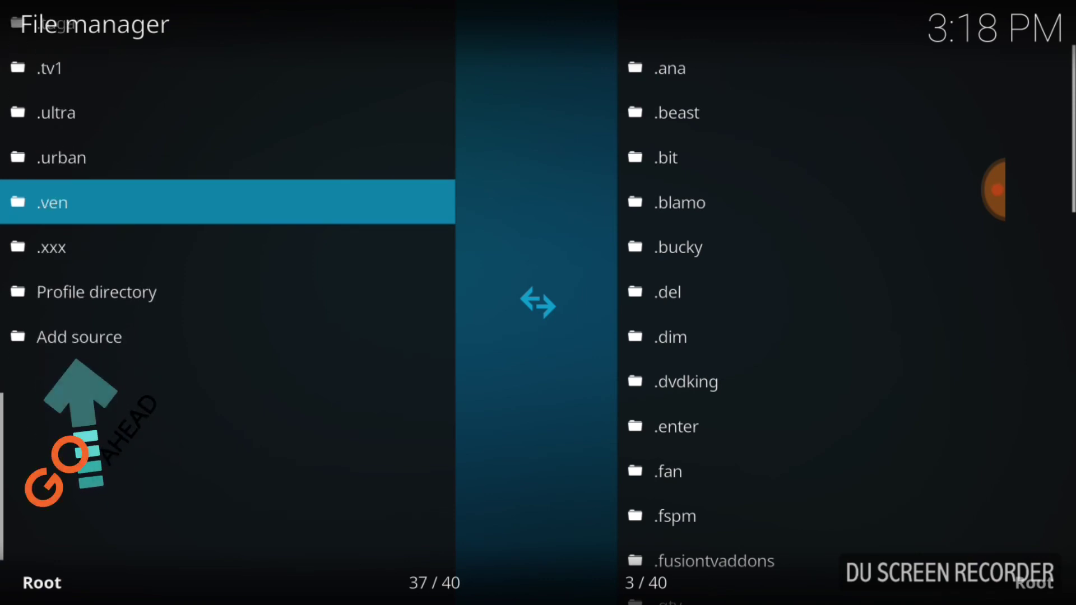
key(Down)
key(Down)
key(Down)
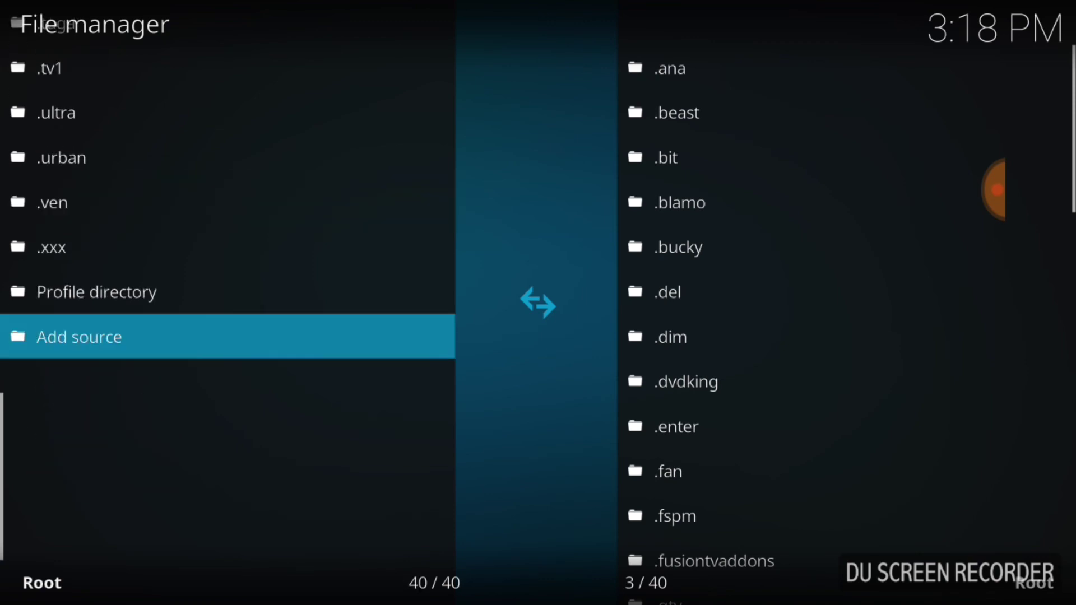
key(Return)
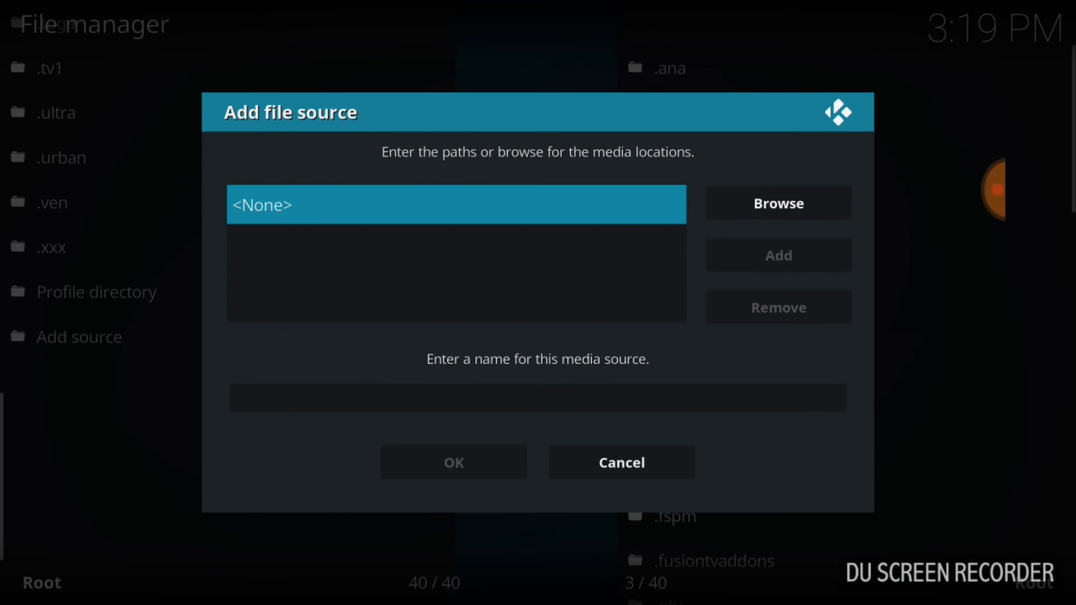
key(Return)
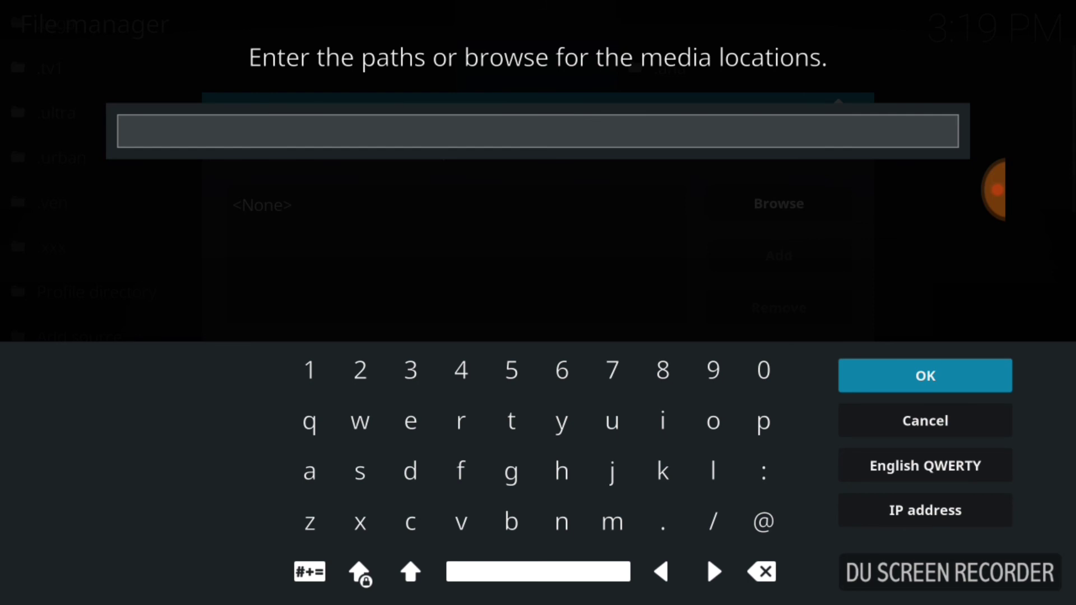
text(h)
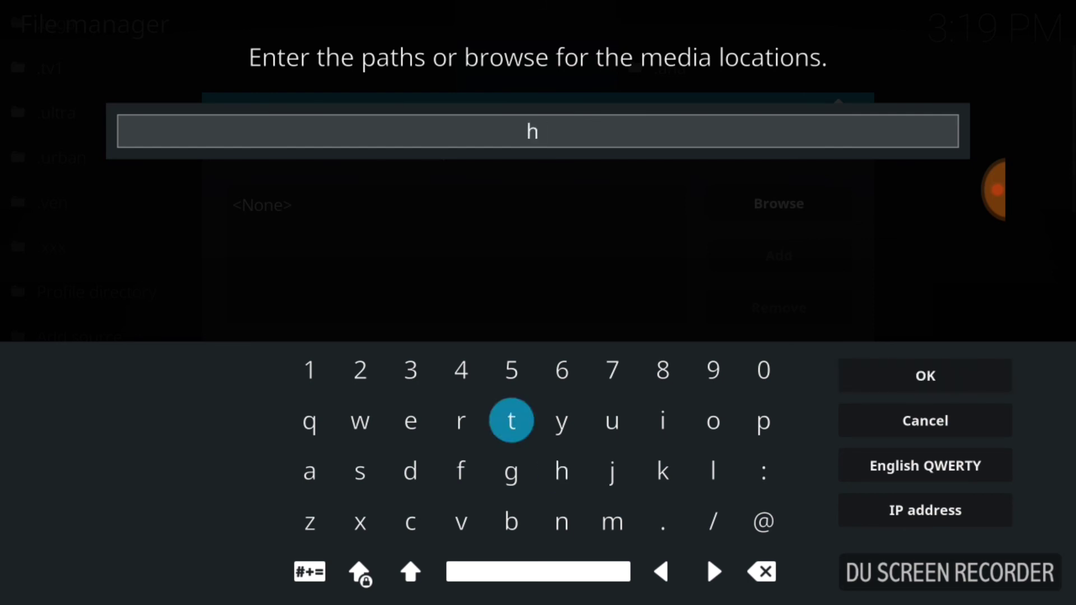
text(ttp:)
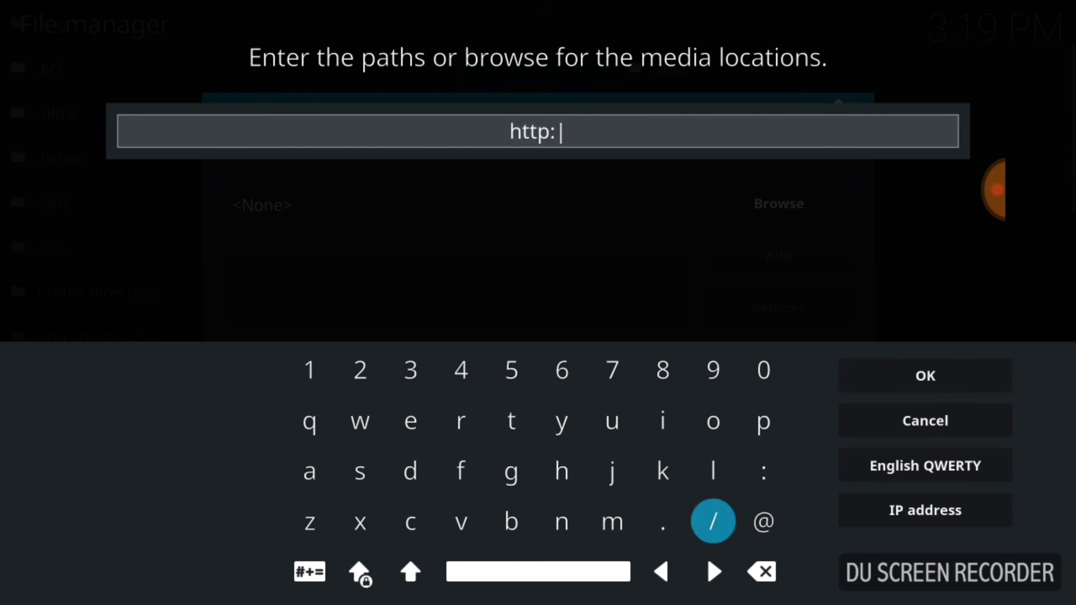
text(//p)
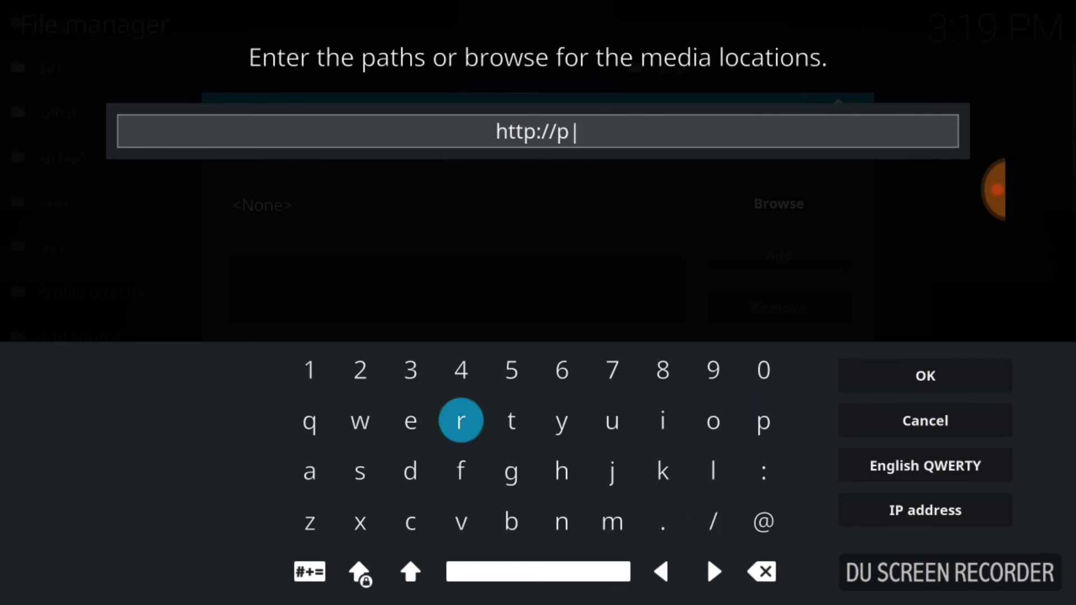
text(roj)
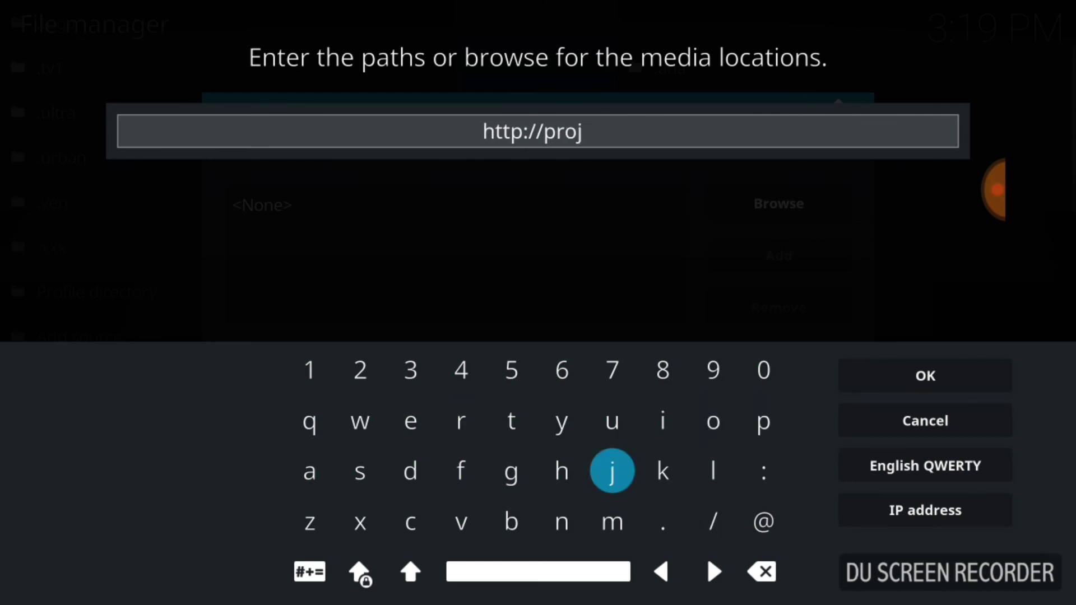
text(ect)
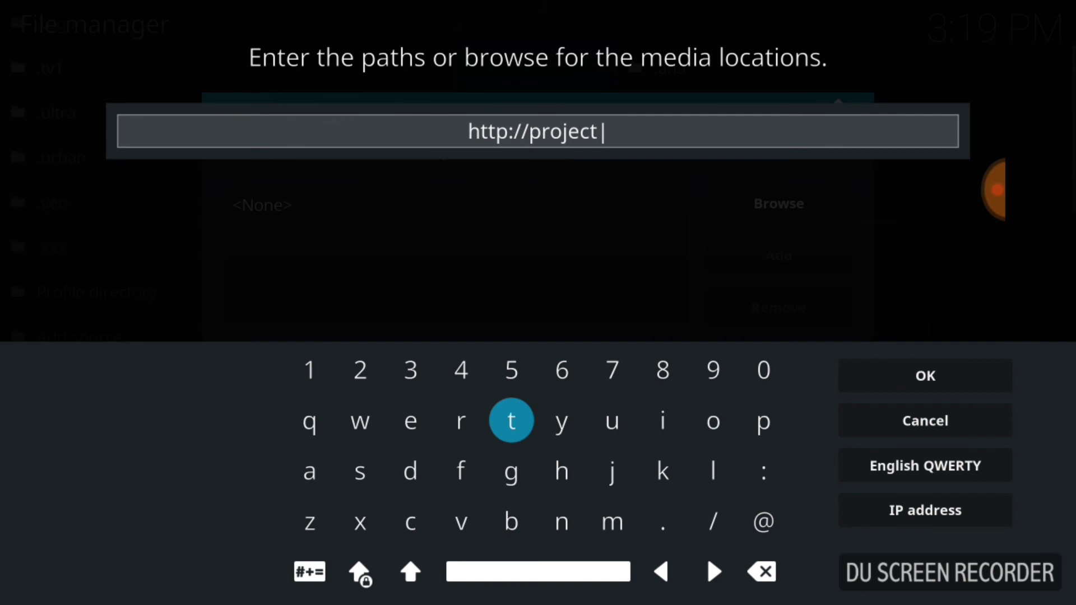
text(ja)
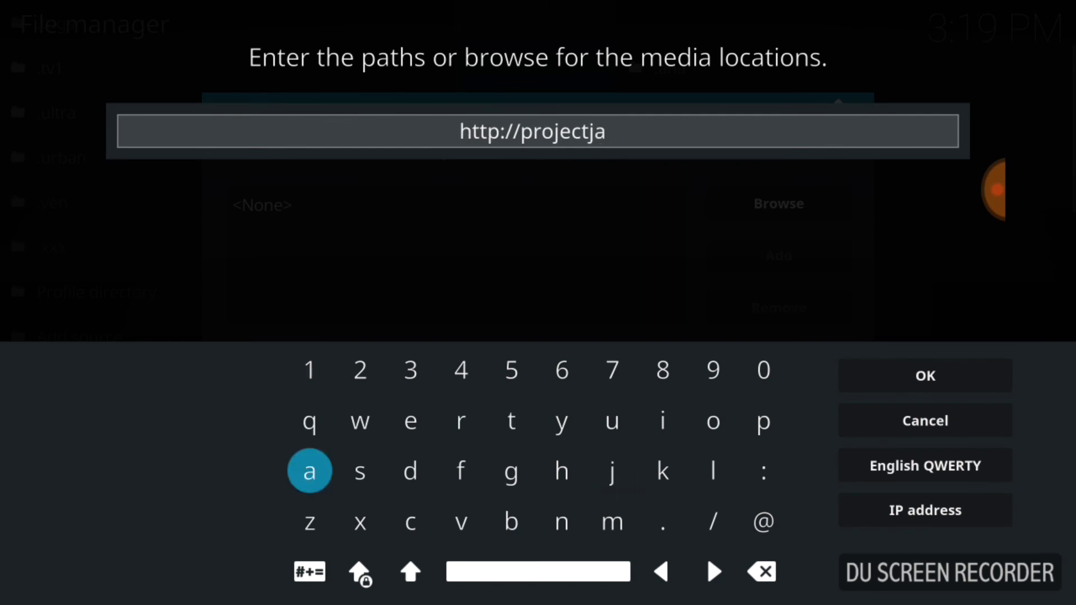
text(rv)
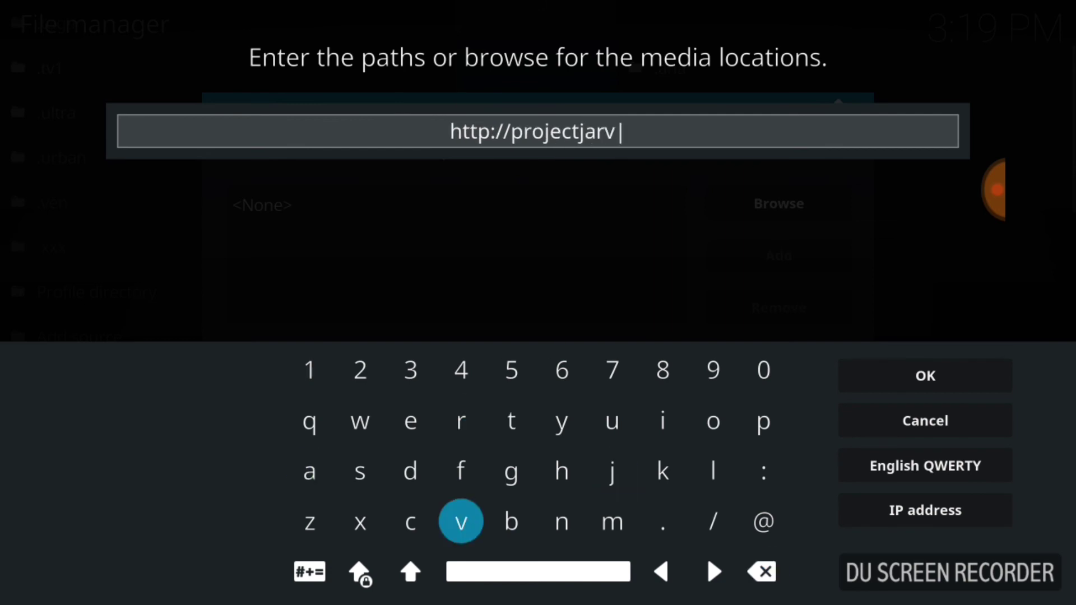
text(is)
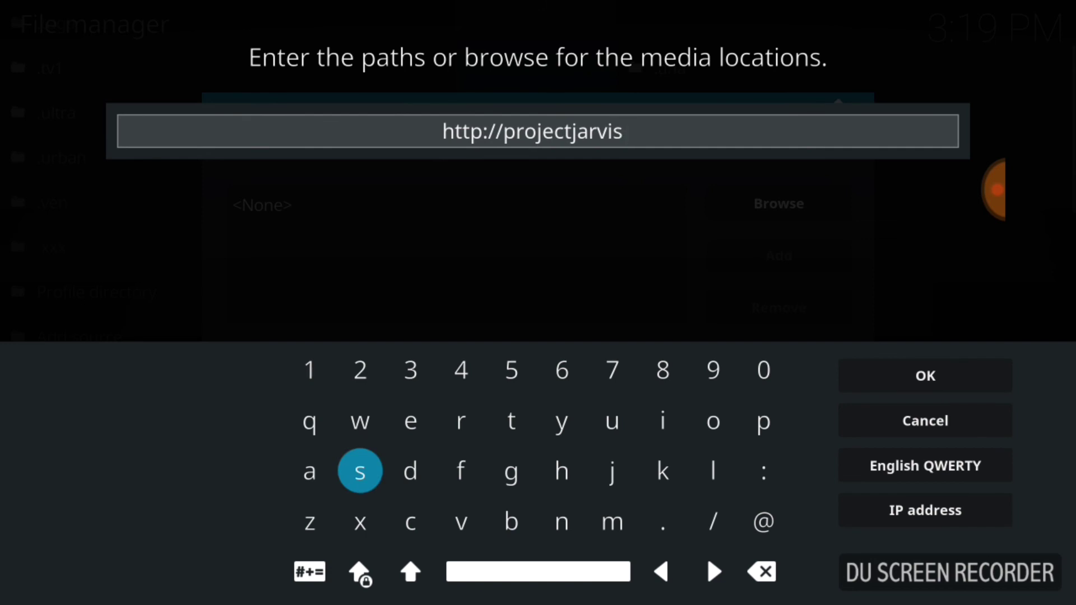
text(.)
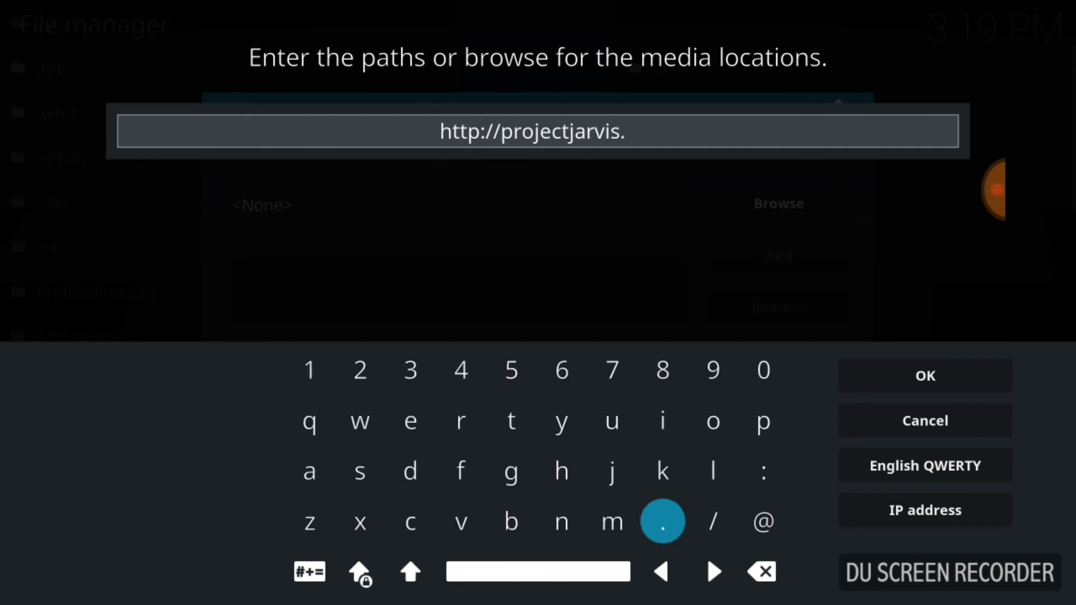
text(tv)
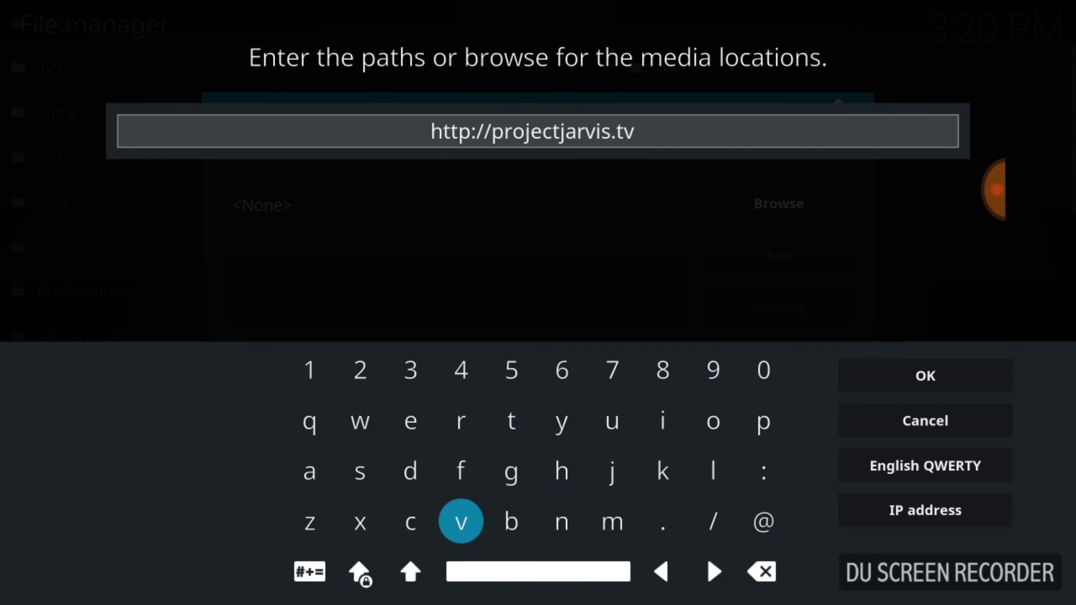
click(925, 376)
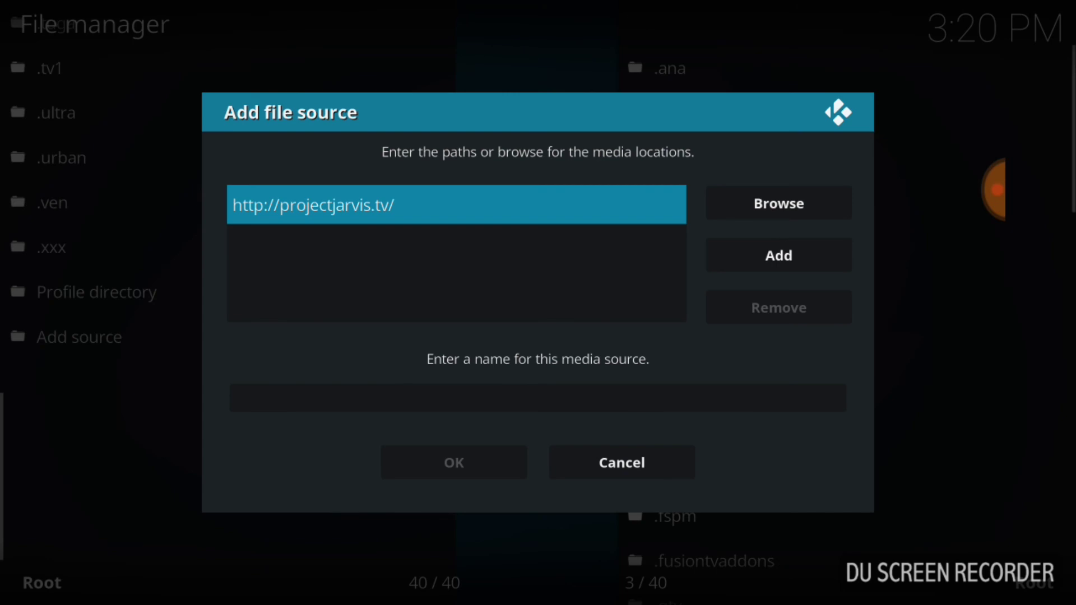
click(538, 398)
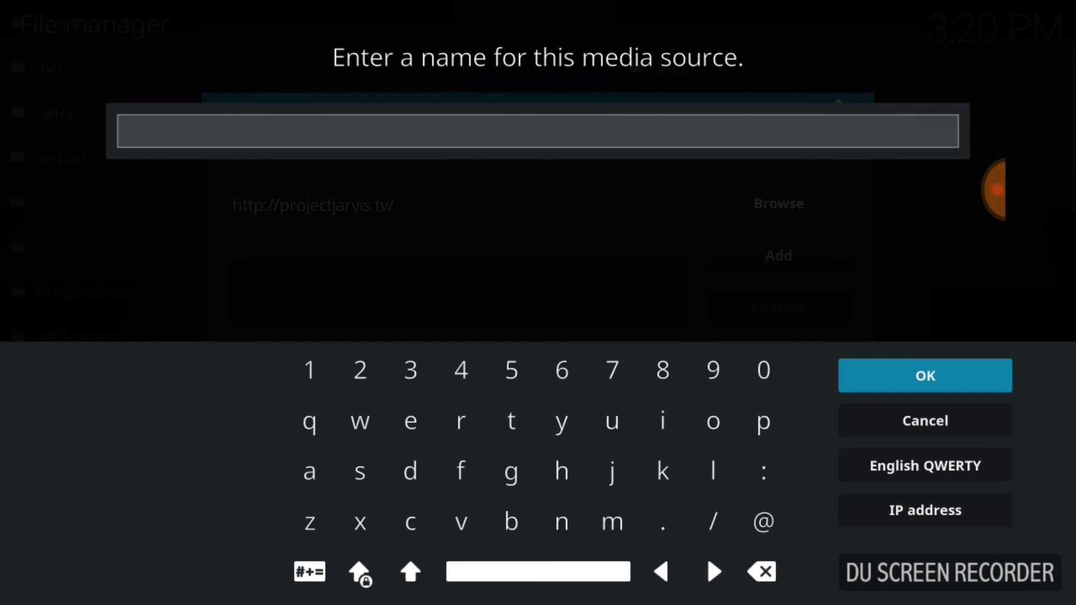
text(.p)
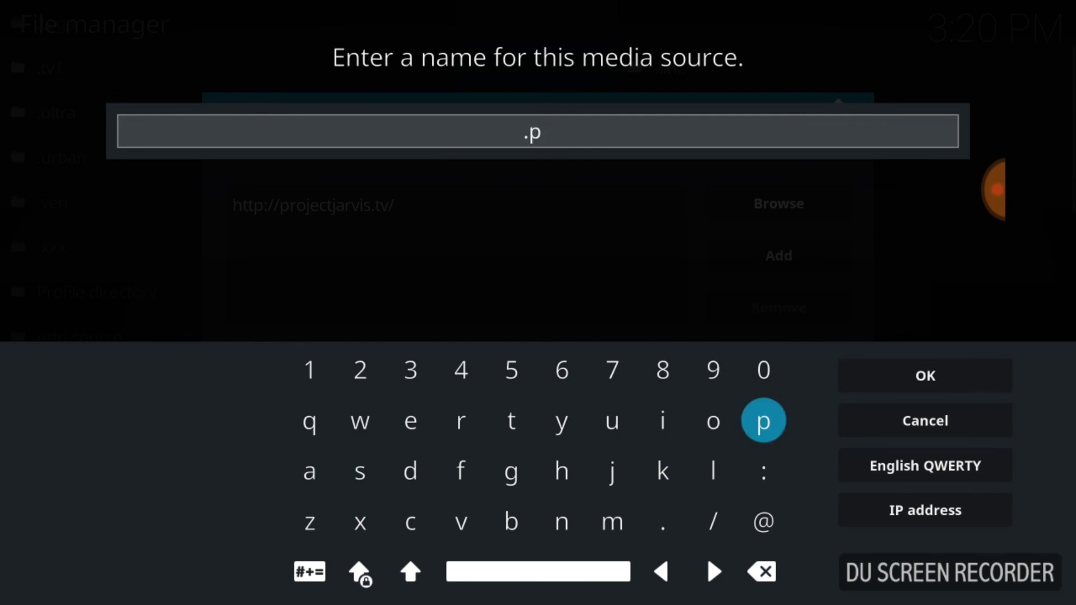
text(j)
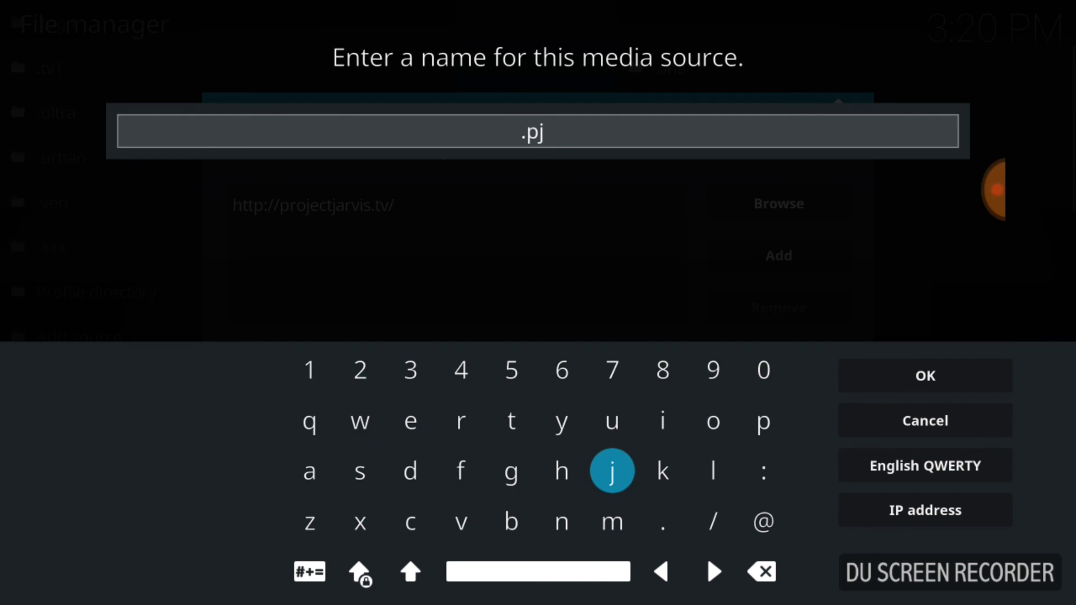
key(Escape)
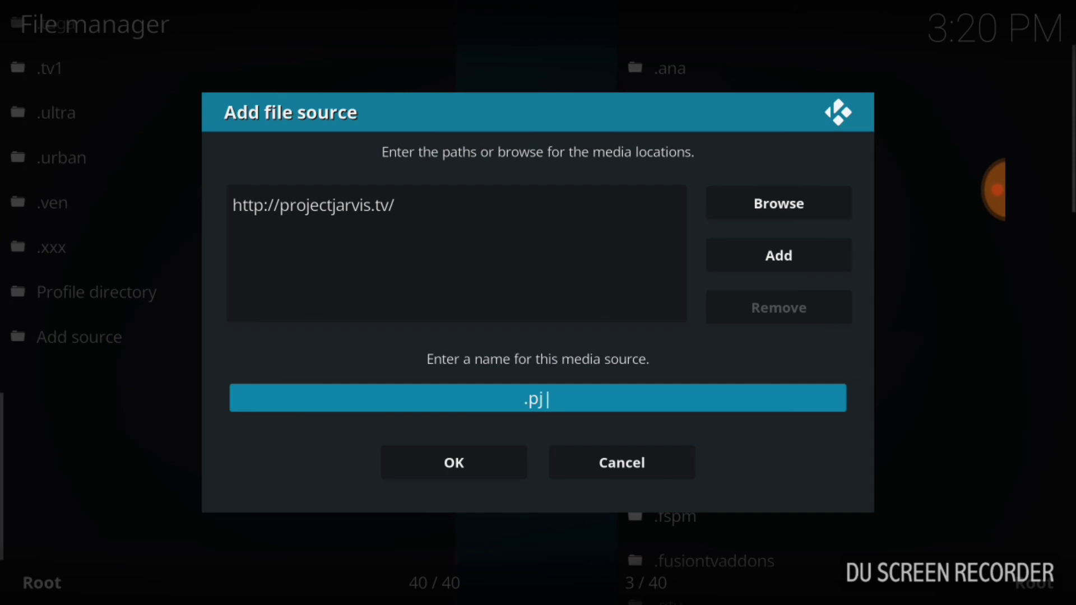
Save the .pj source, then back out of File manager to Kodi's Add-ons section
click(454, 463)
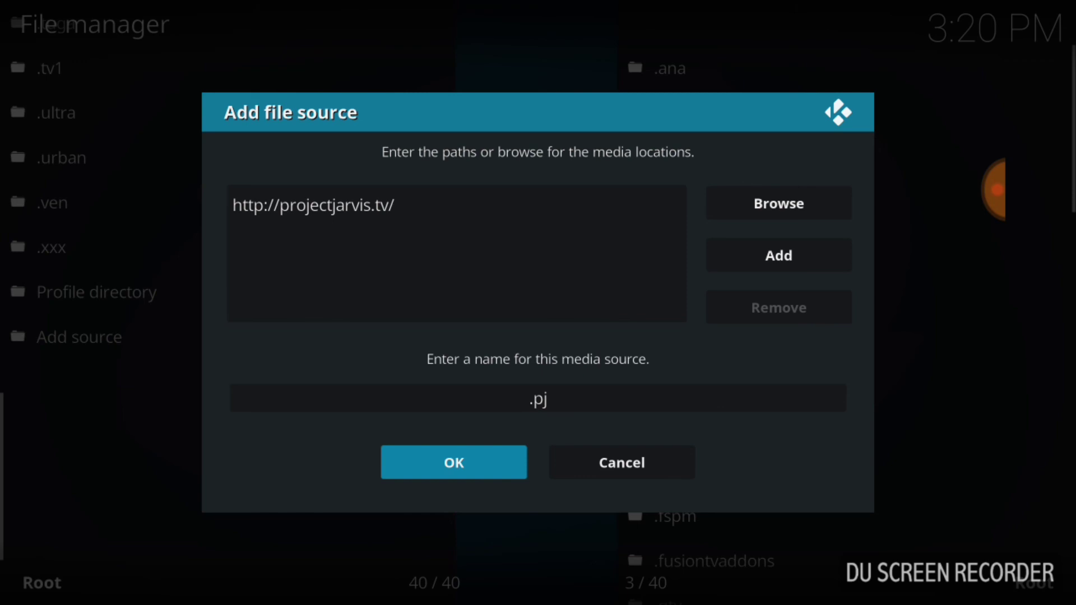
key(Return)
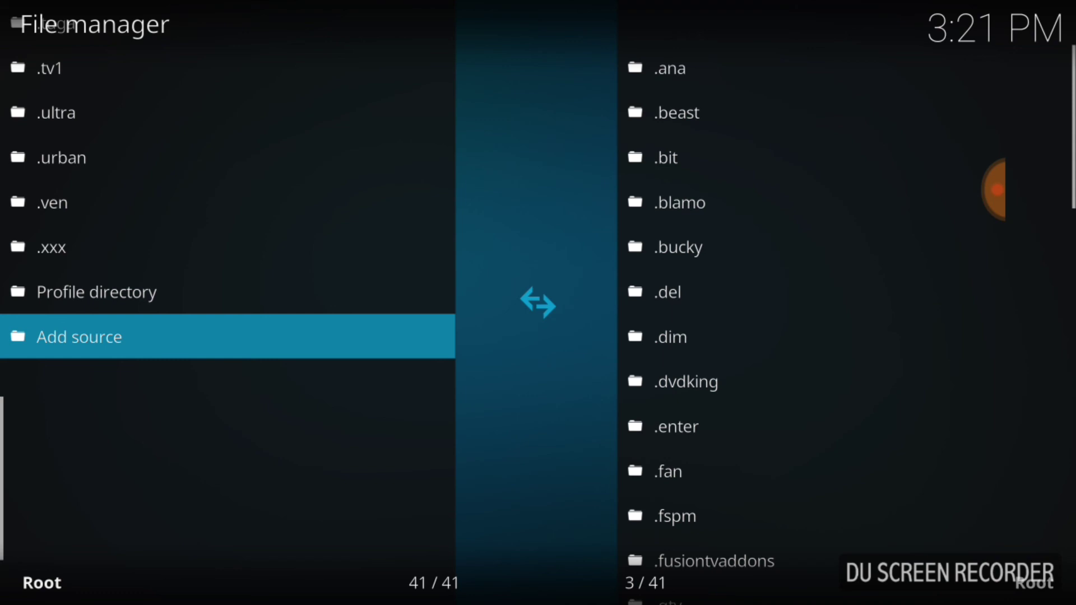
scroll(841, 302, down, 10)
click(1040, 472)
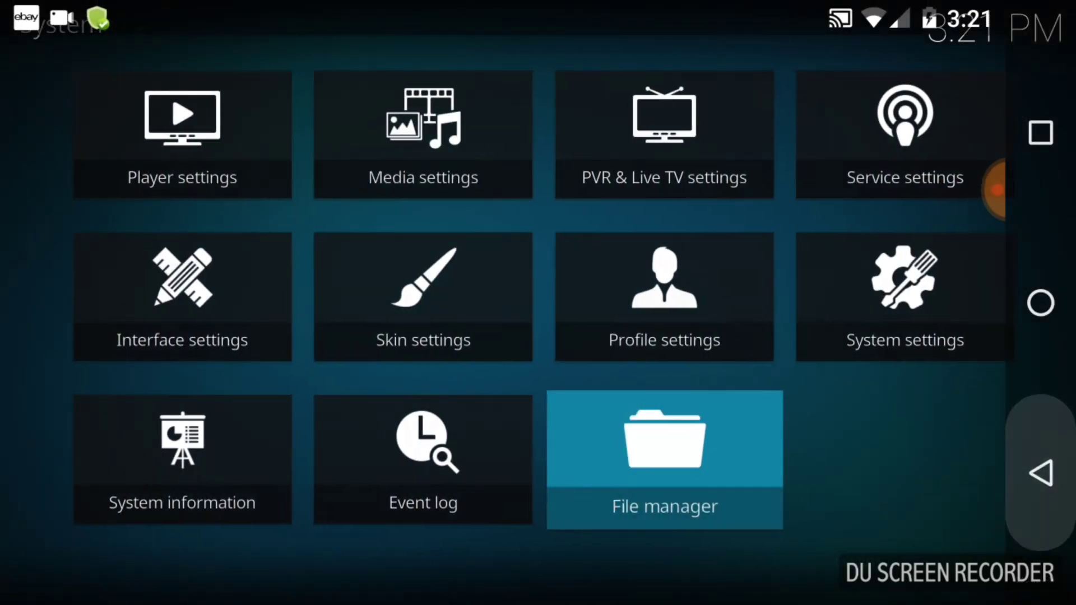
click(1040, 471)
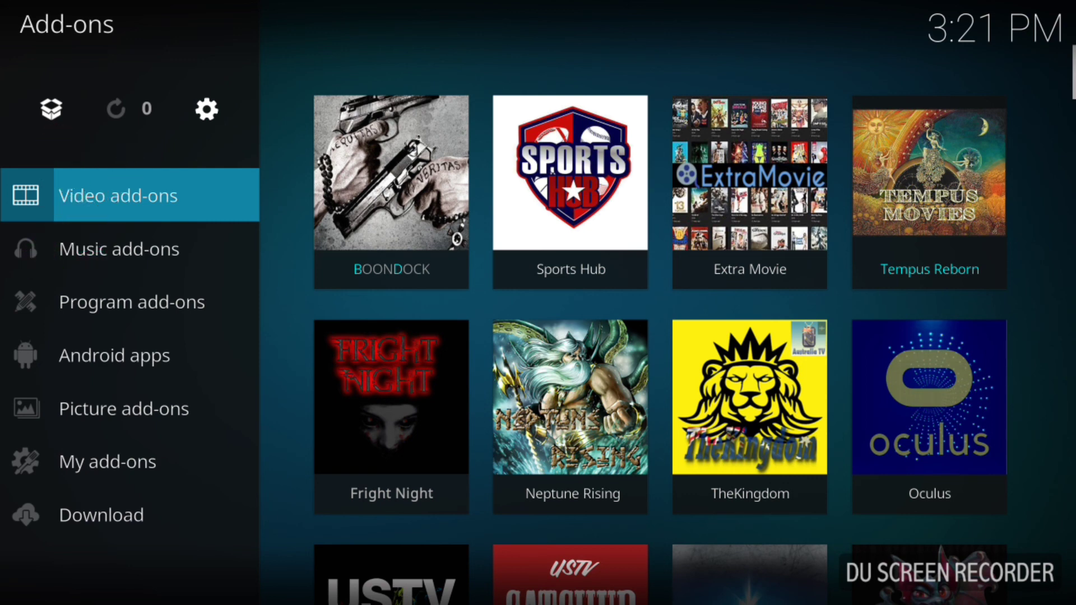
Use Install from zip file to install repository.jarvis.zip from the .pj source
click(51, 109)
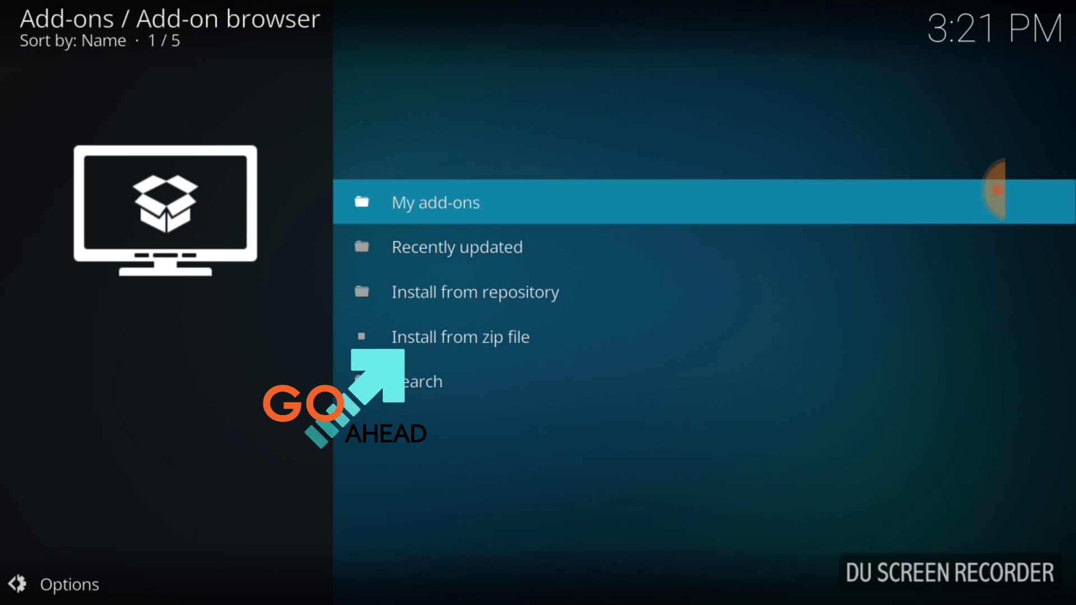
click(460, 336)
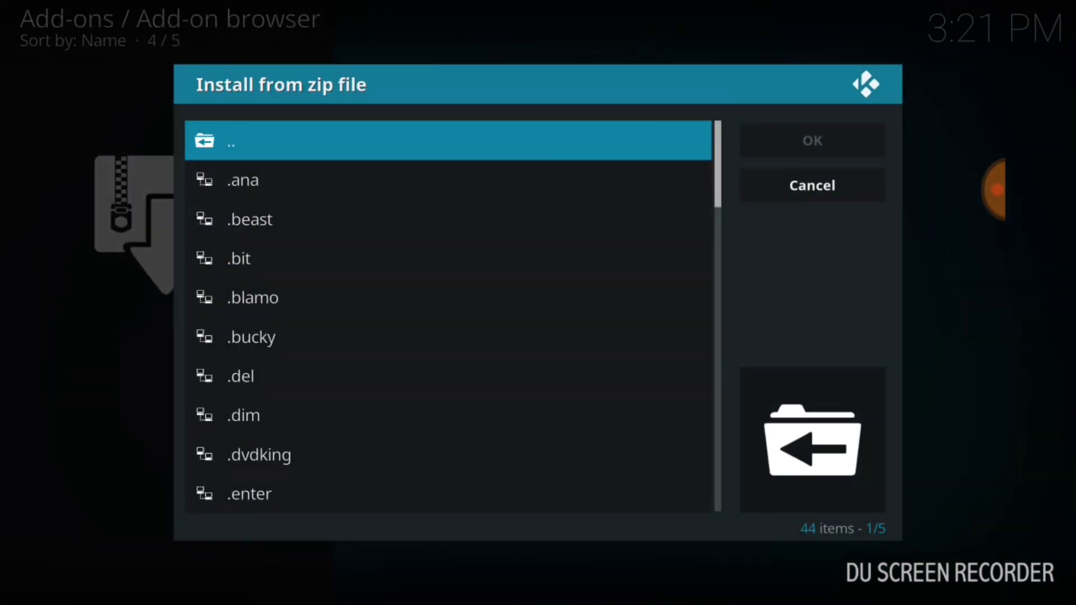
scroll(449, 313, down, 10)
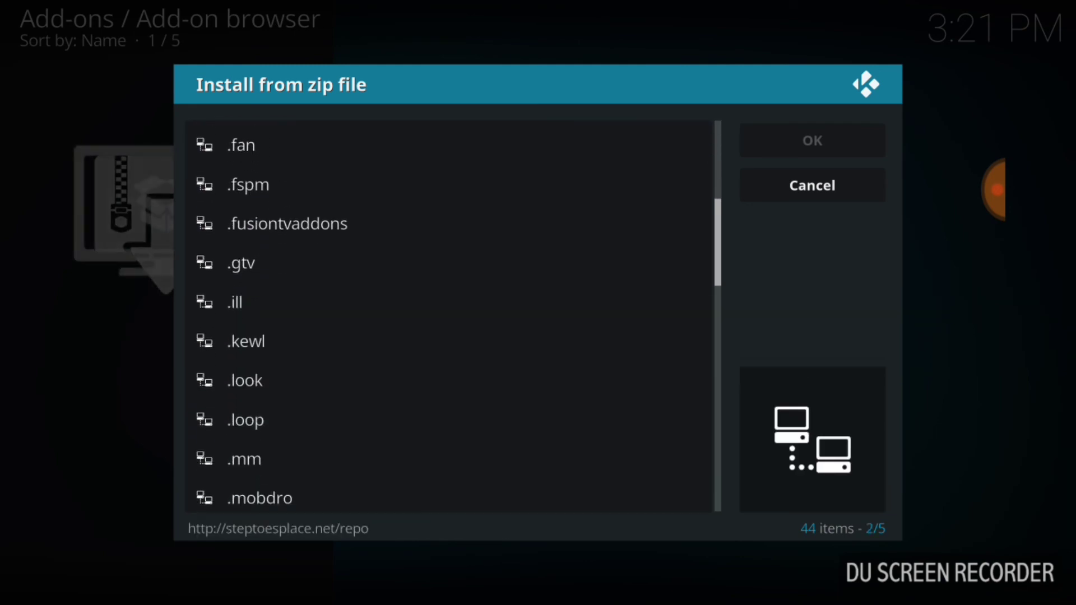
scroll(448, 314, down, 5)
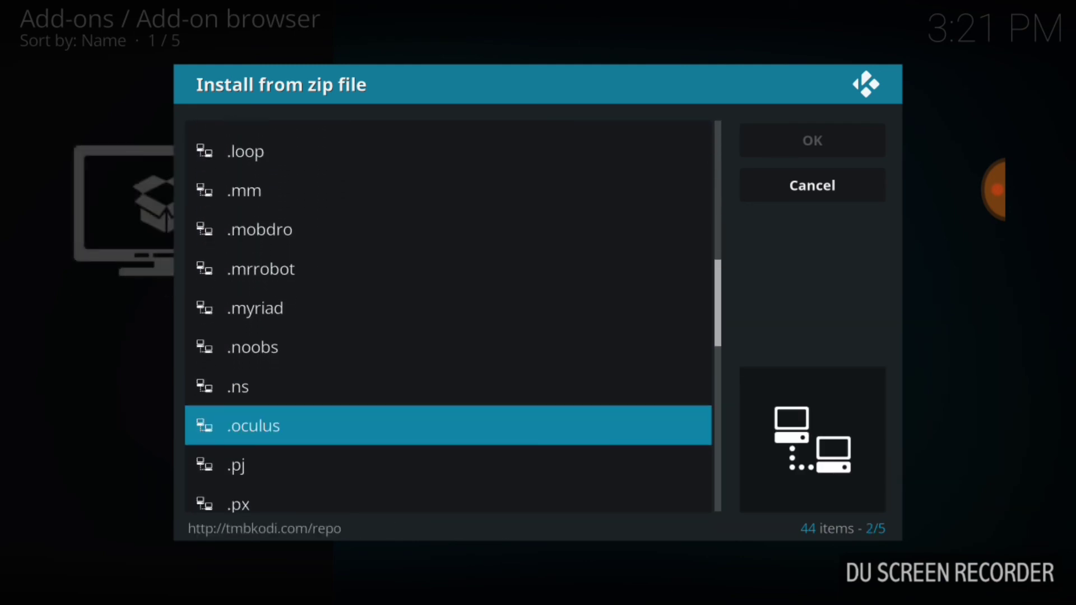
scroll(449, 314, down, 1)
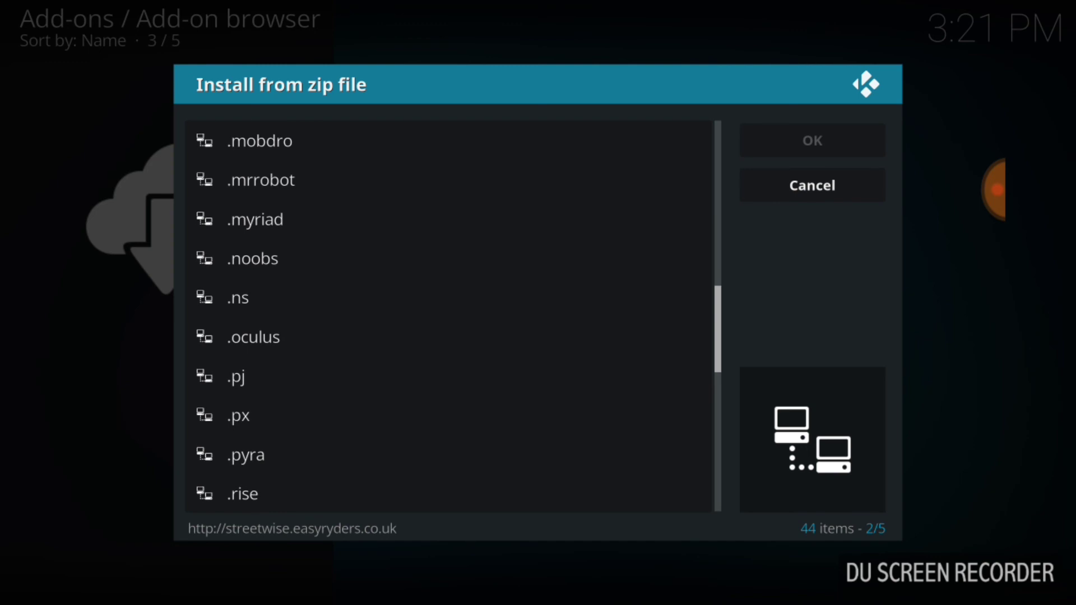
click(448, 376)
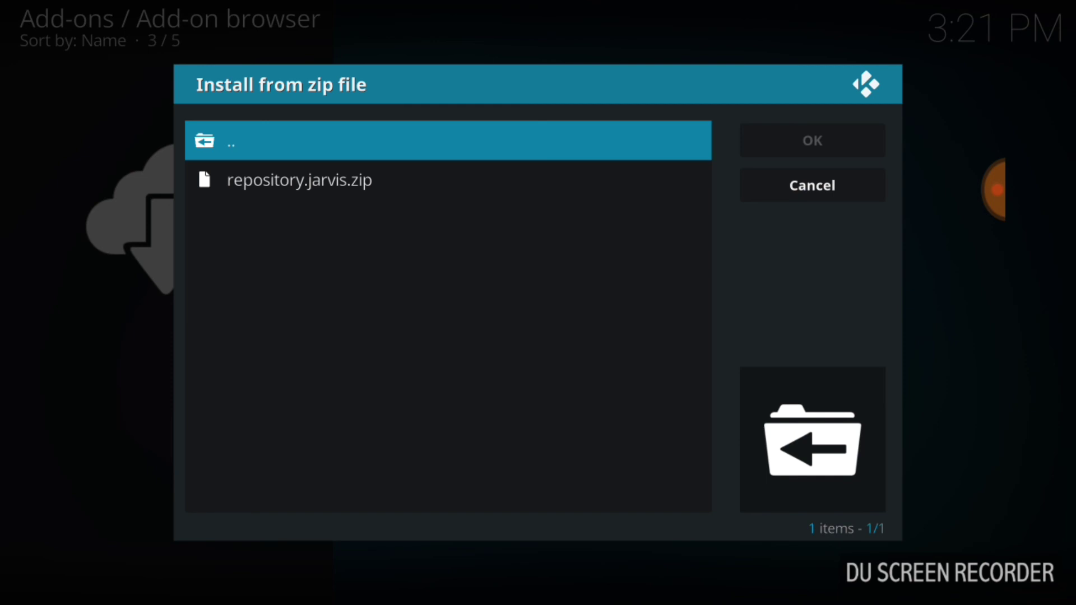
click(299, 180)
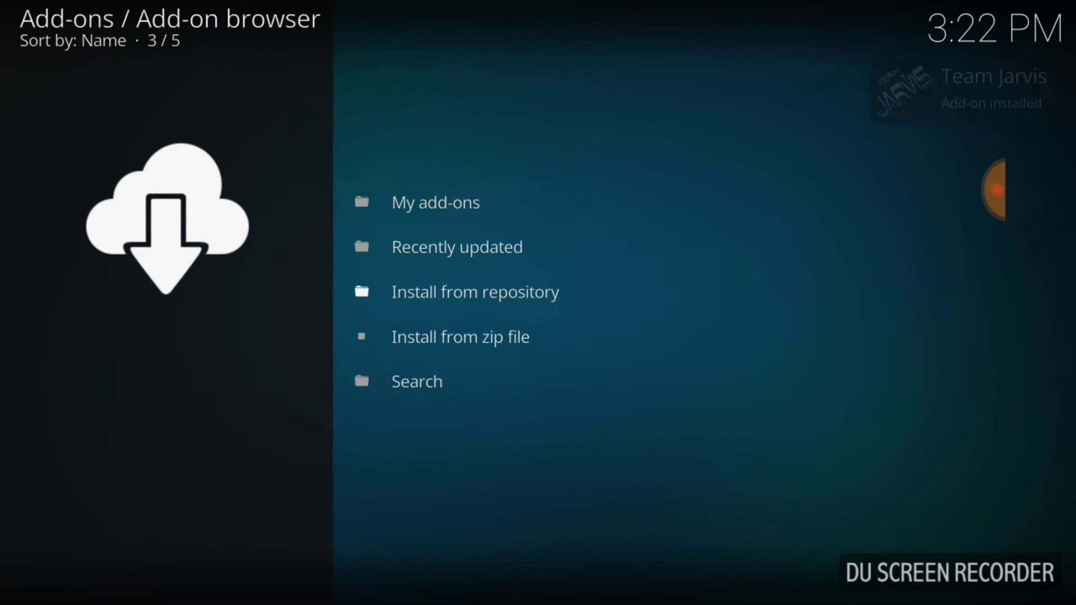
Open the Team Jarvis repository under Install from repository to list its six categories
click(538, 300)
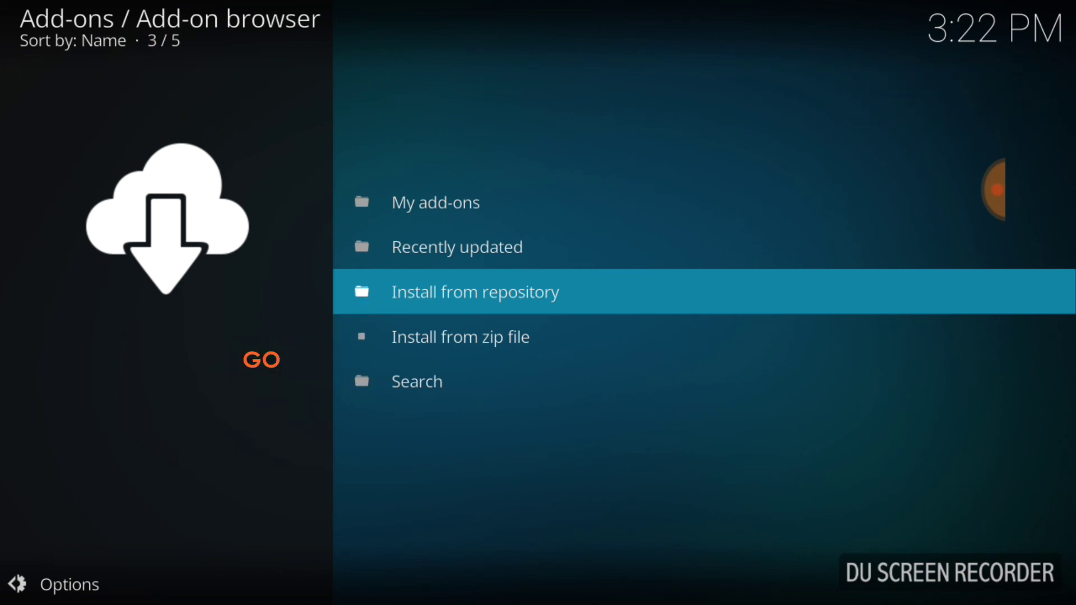
key(Return)
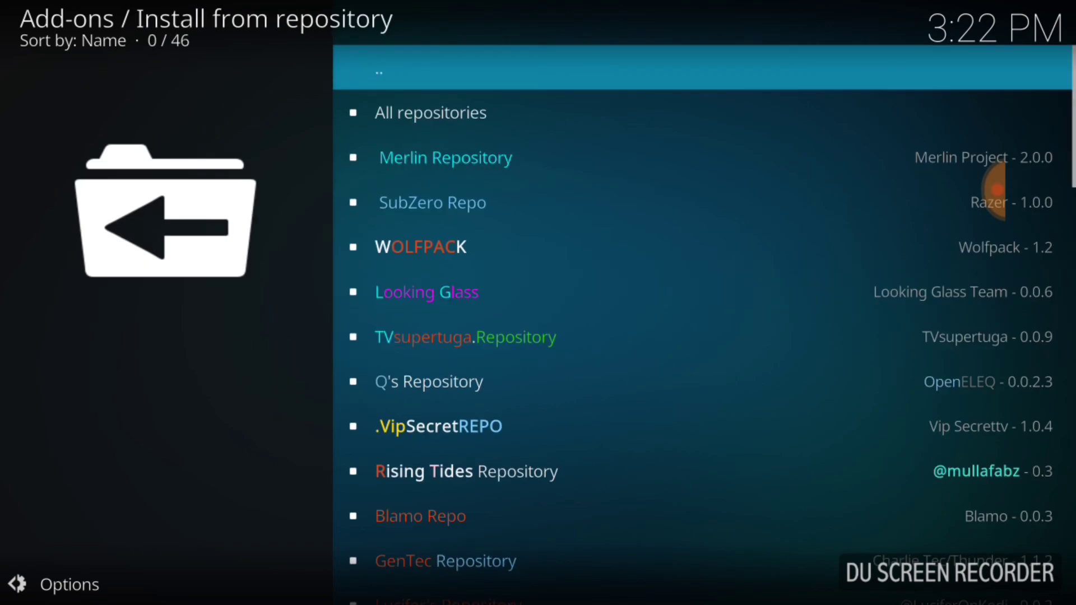
key(Down)
key(Down)
key(Down)
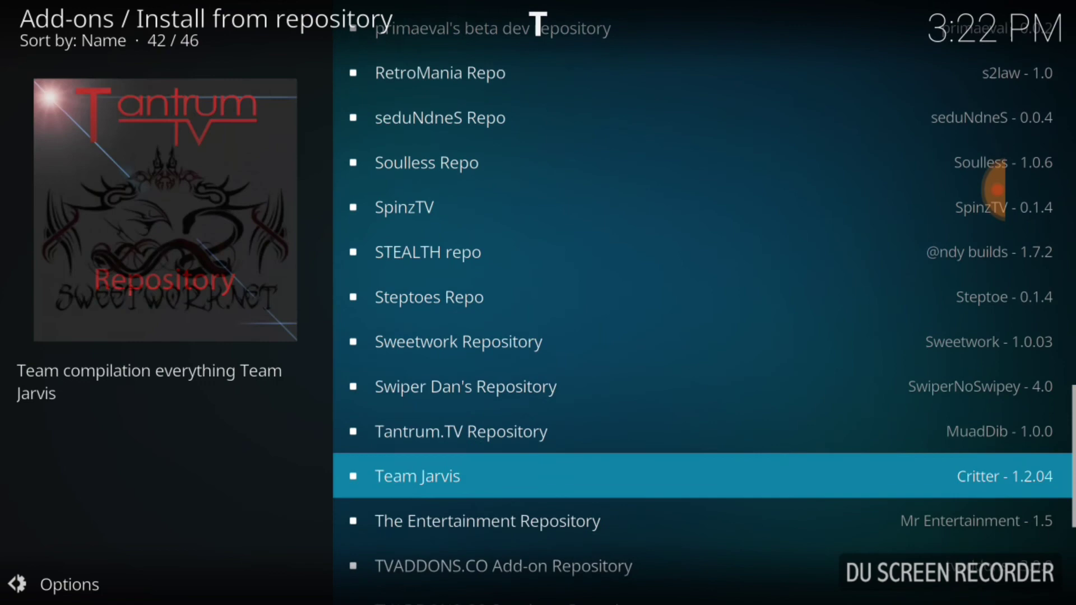
key(Down)
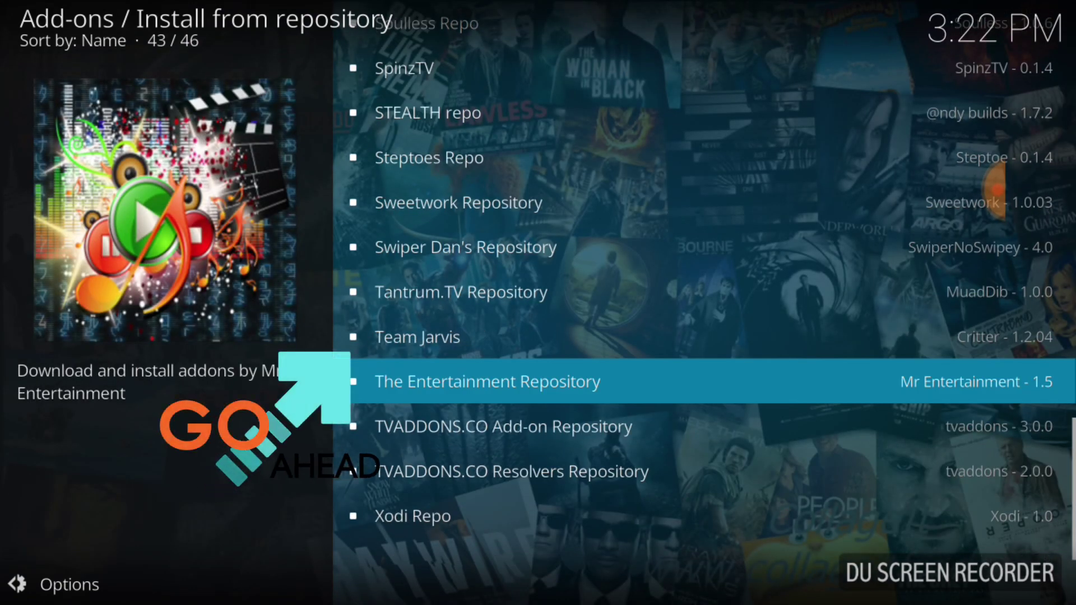
key(Up)
key(Return)
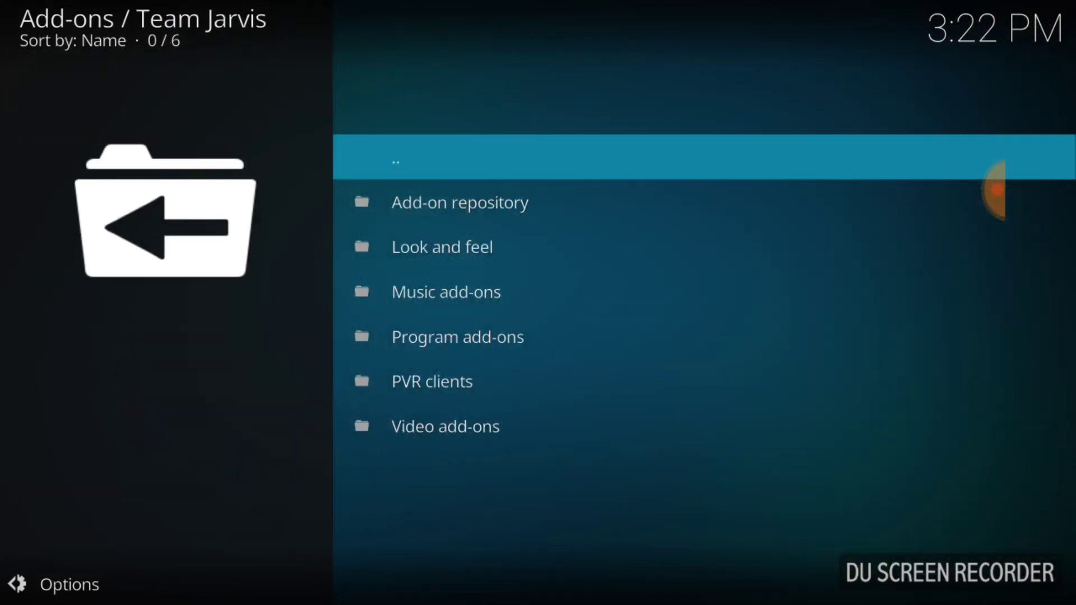
Install Jarvis Vod 2.2.6 from Team Jarvis's Video add-ons category
key(Up)
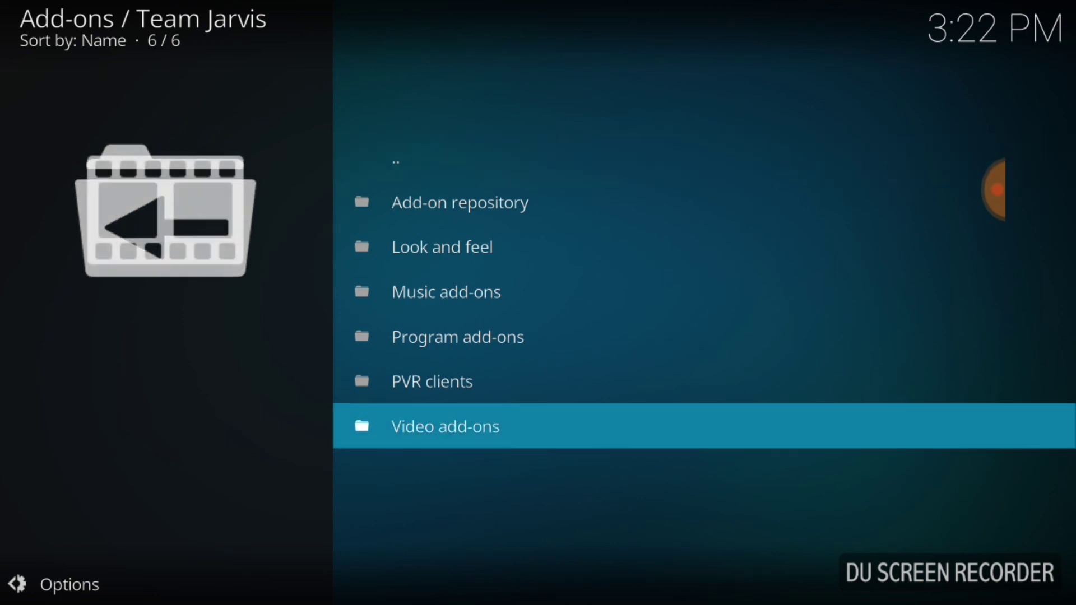
key(Return)
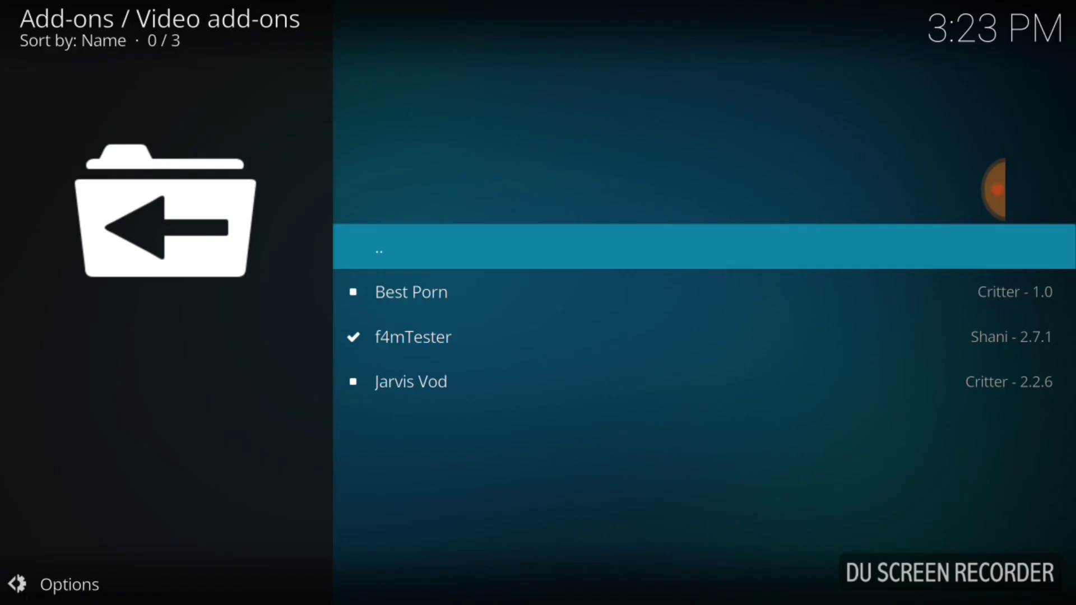
click(411, 382)
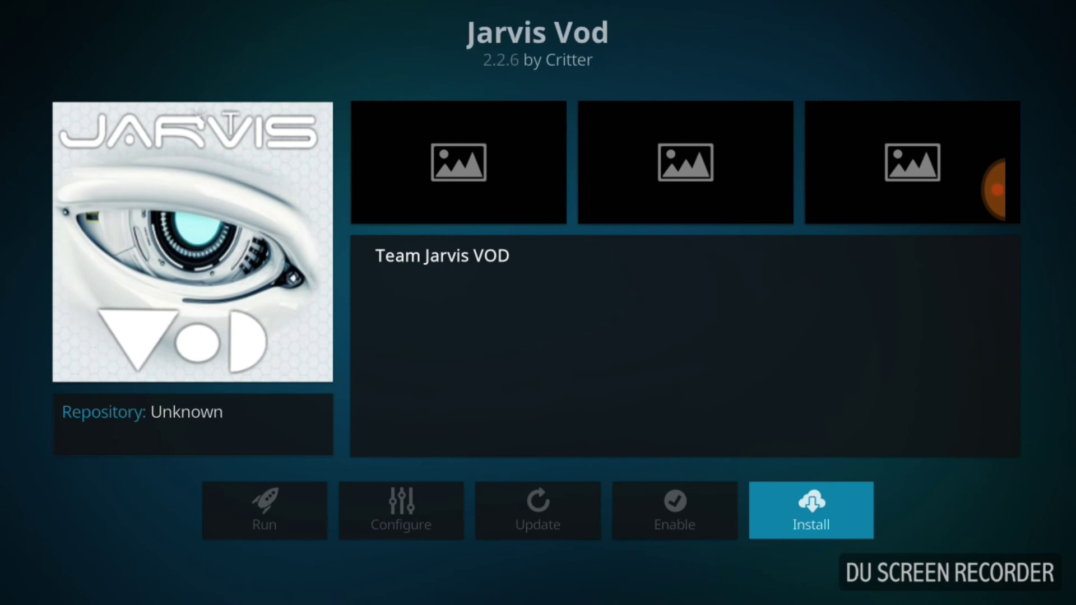
key(Return)
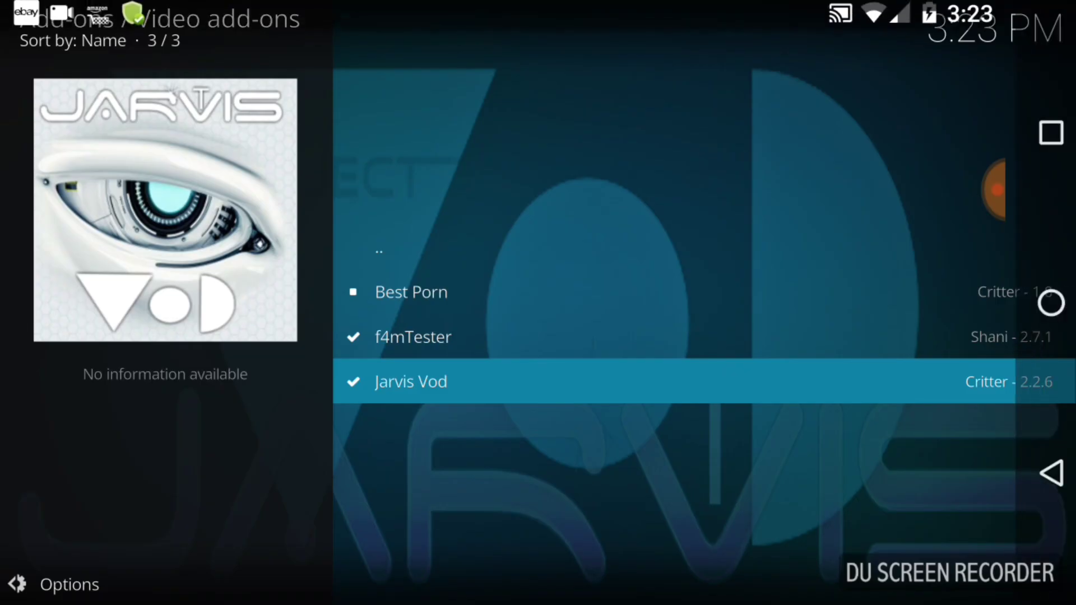
Back out to the Add-ons home and scroll the video add-ons to find Jarvis Vod
click(1041, 474)
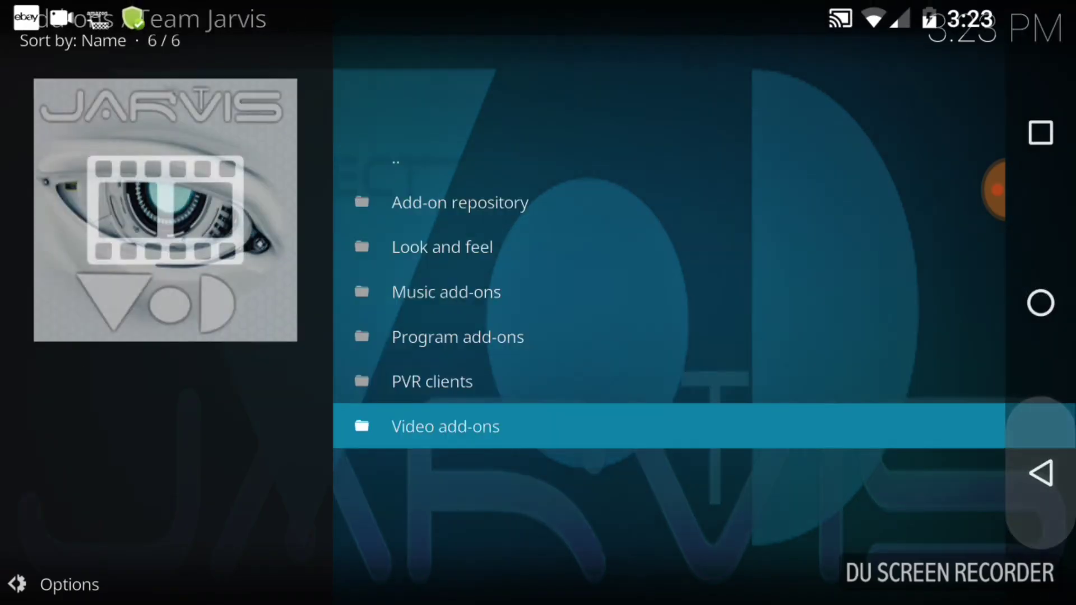
click(1041, 473)
click(1040, 474)
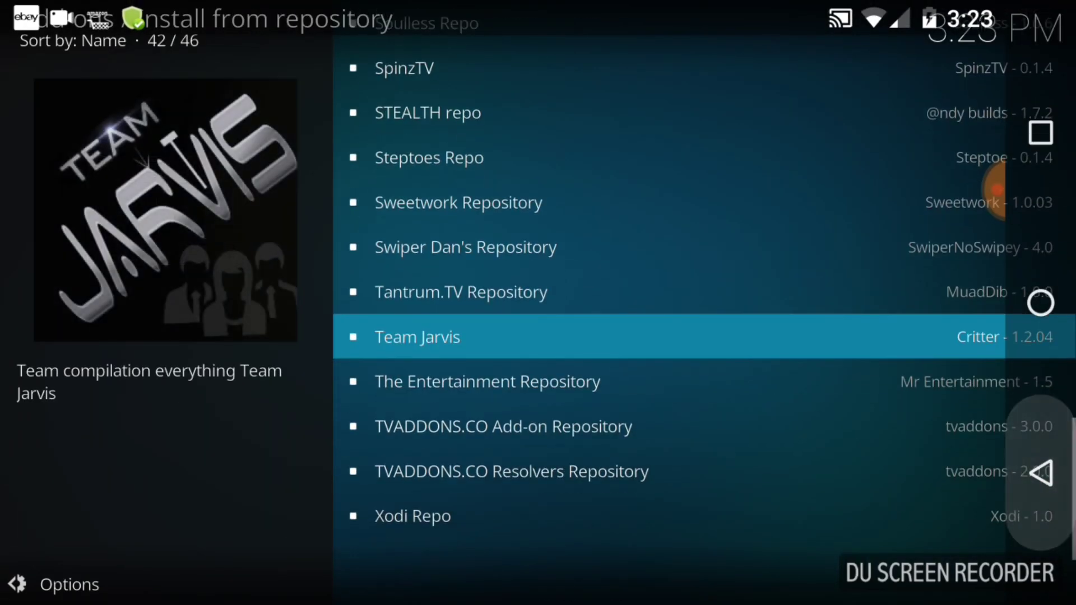
click(1041, 473)
click(1040, 474)
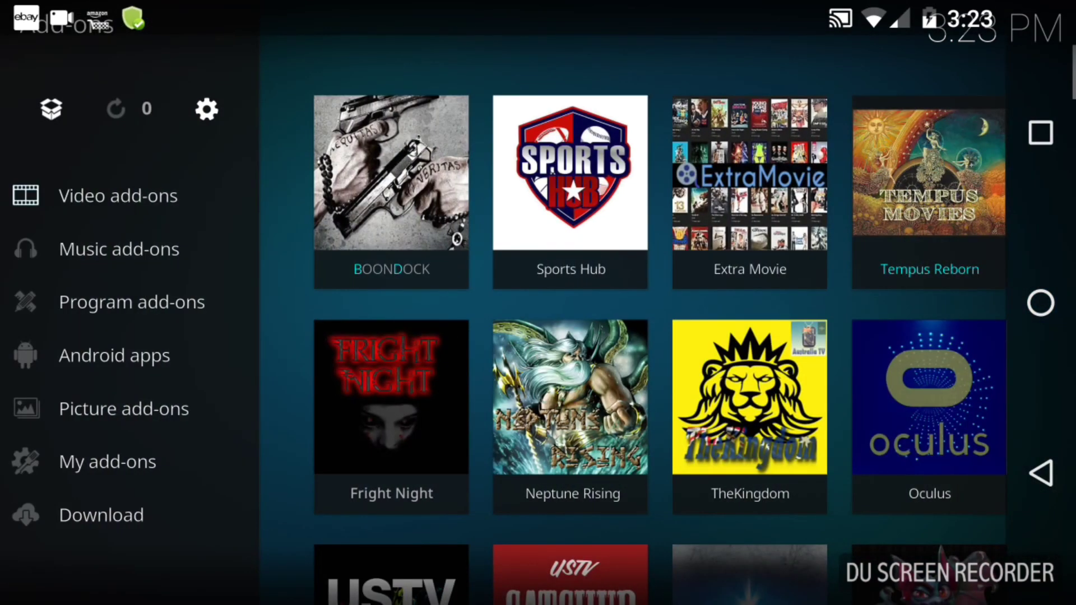
scroll(660, 302, down, 15)
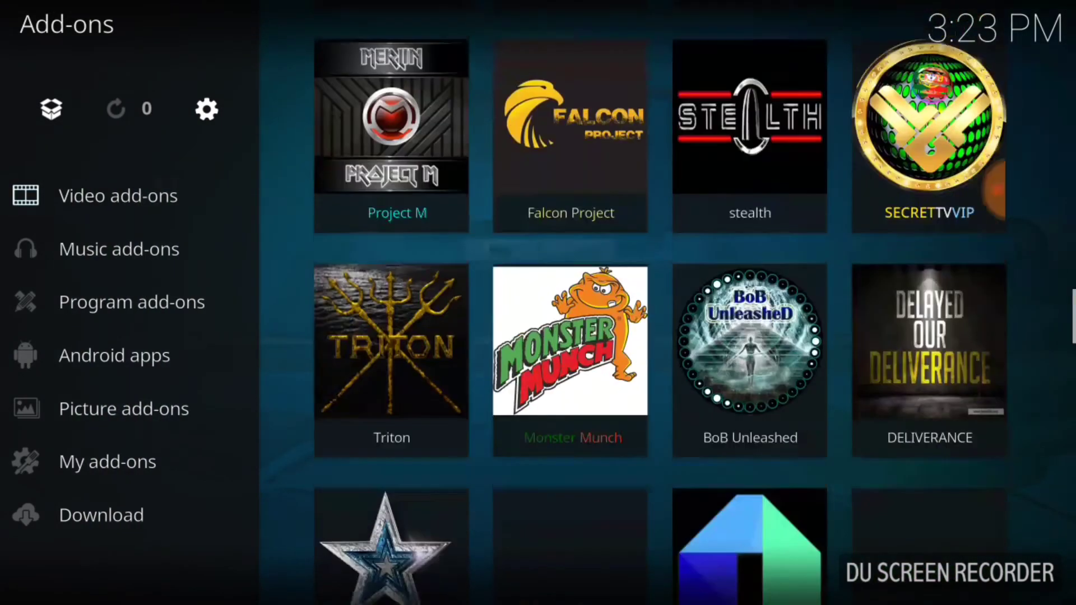
scroll(997, 190, down, 10)
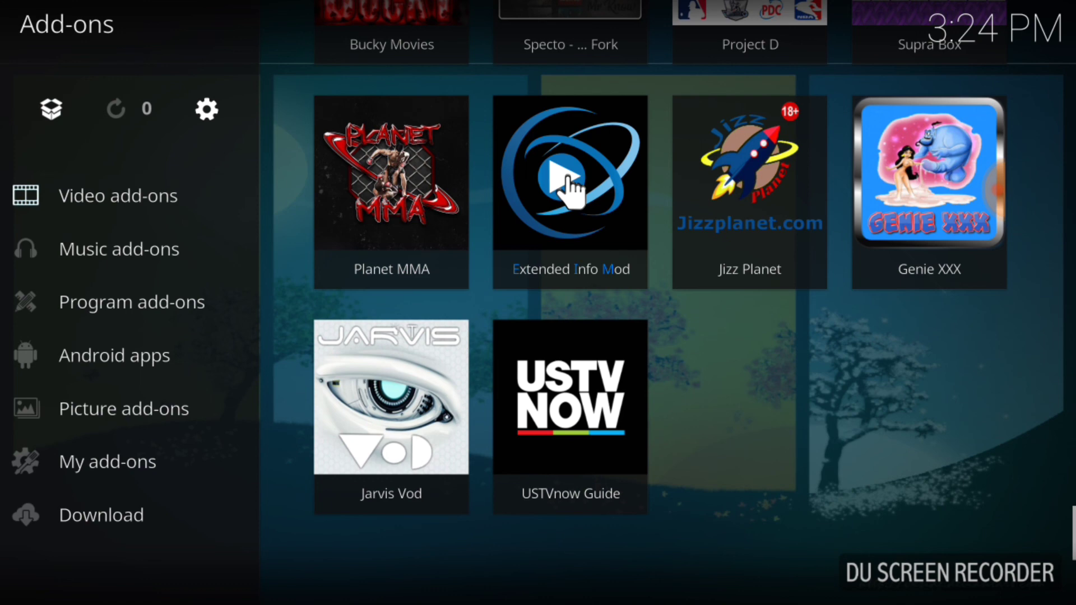
Launch Jarvis Vod and browse its categories up to Holiday's Are Here
click(567, 178)
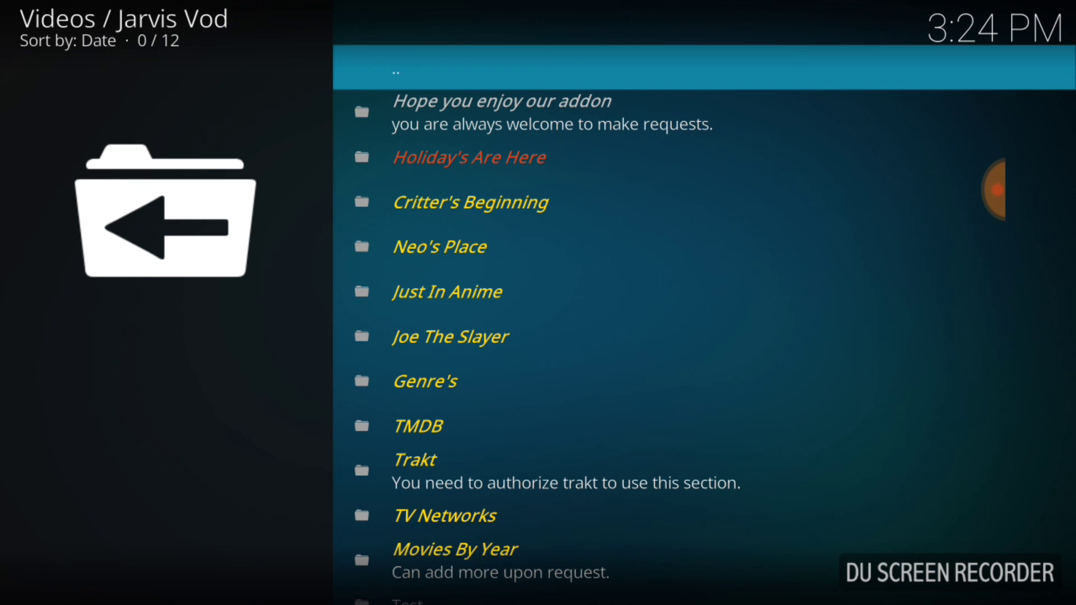
key(Up)
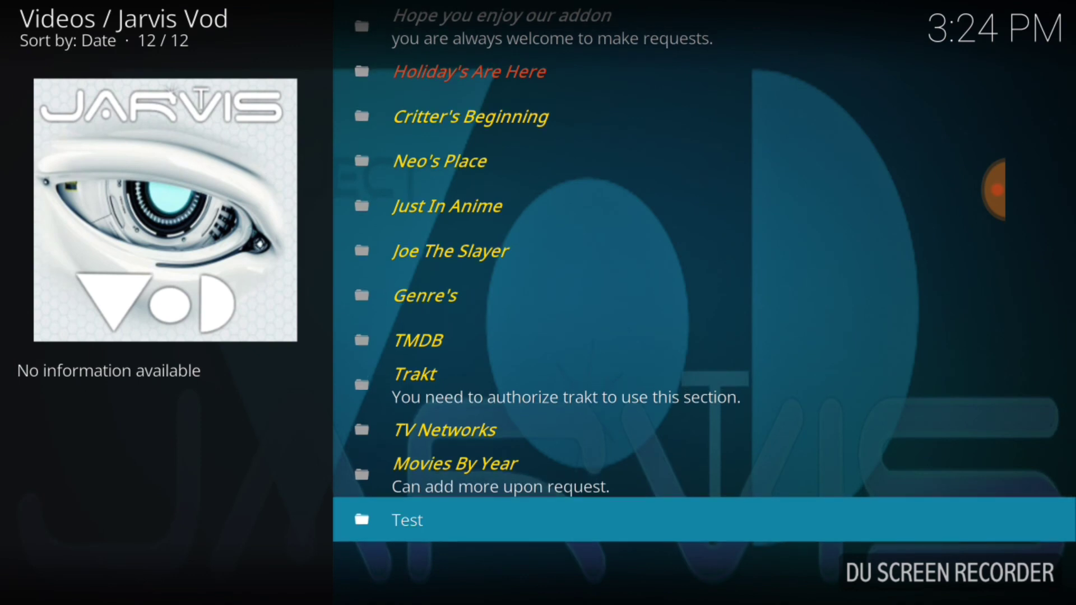
key(Up)
key(Up)
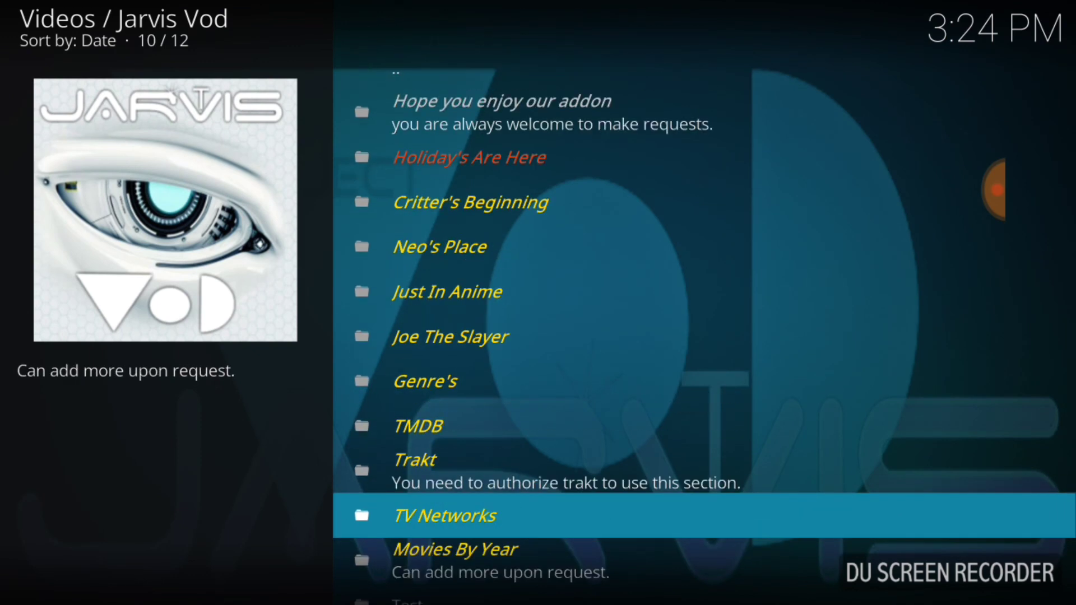
click(470, 158)
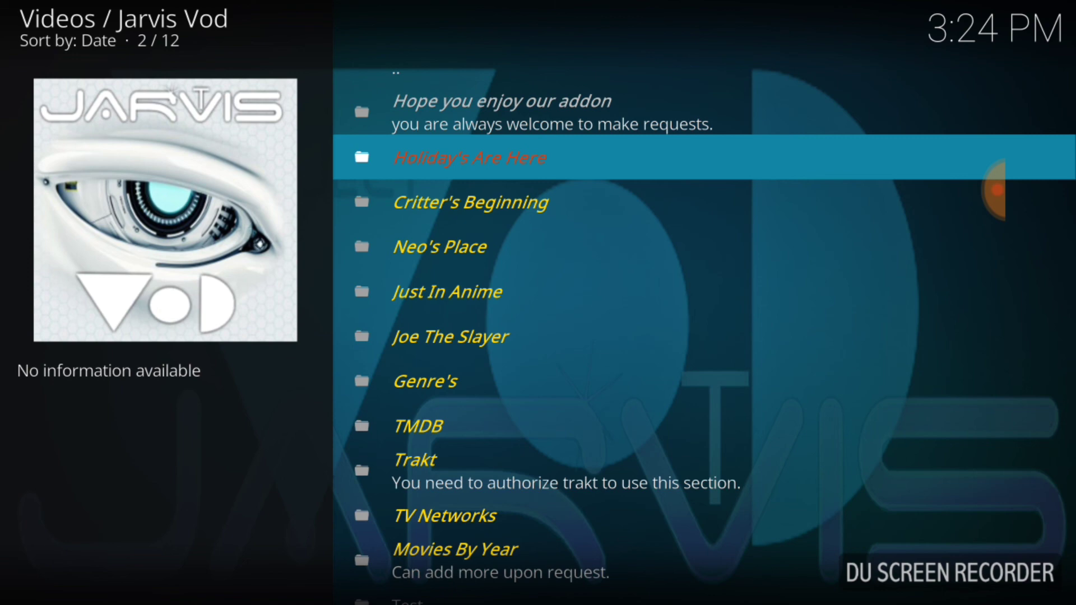
Open the Holiday's Are Here list of 33 Christmas movies
key(Return)
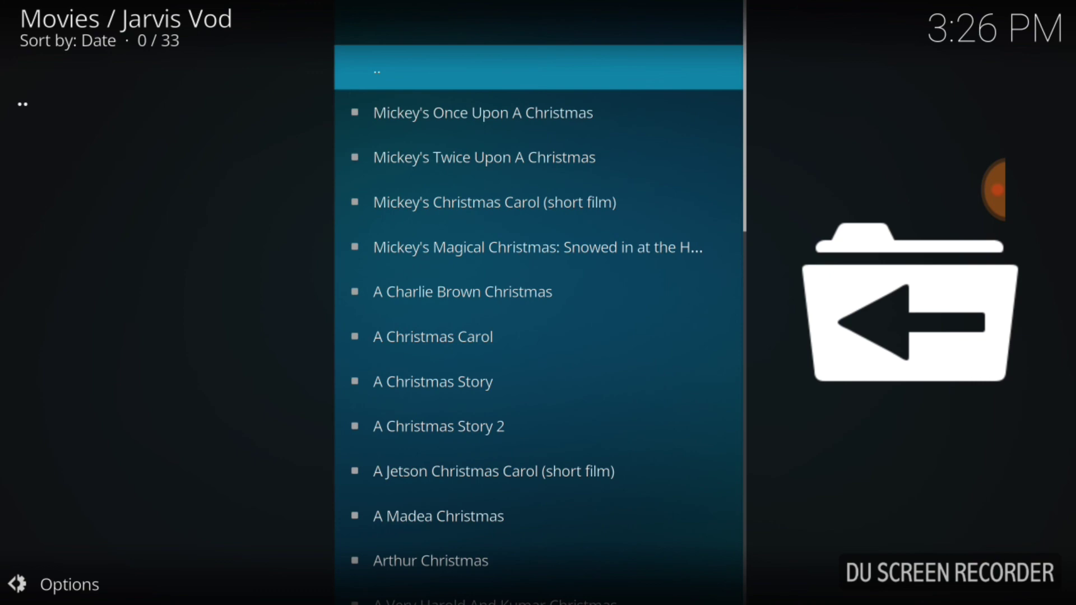
Move through the holiday movies past Frosty the Snowman and start Arthur Christmas
key(Down)
key(Down)
key(Down)
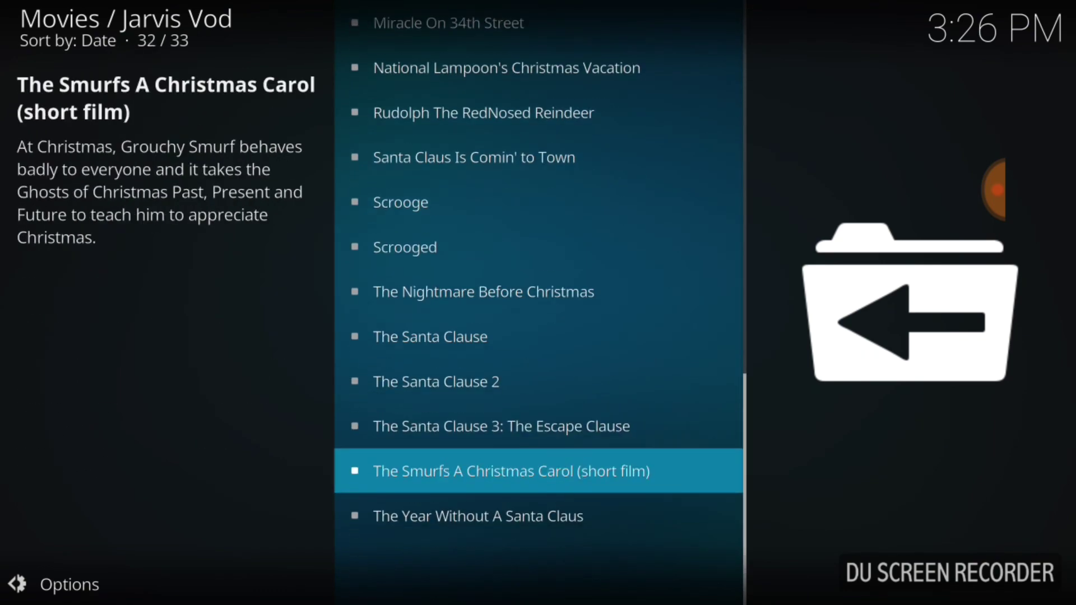
key(Up)
key(Up)
key(Up)
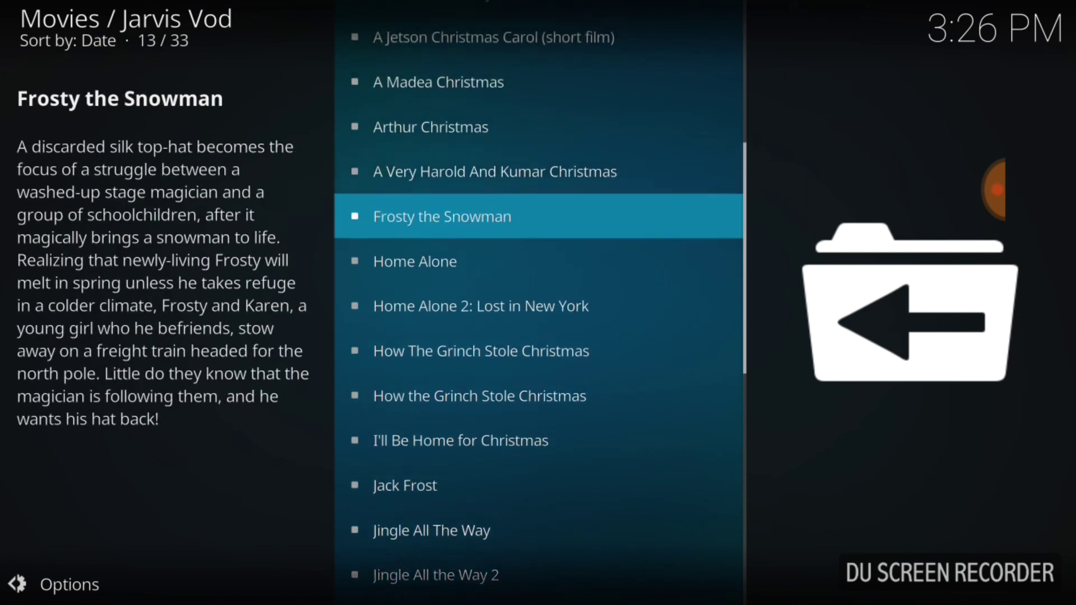
key(Up)
key(Up)
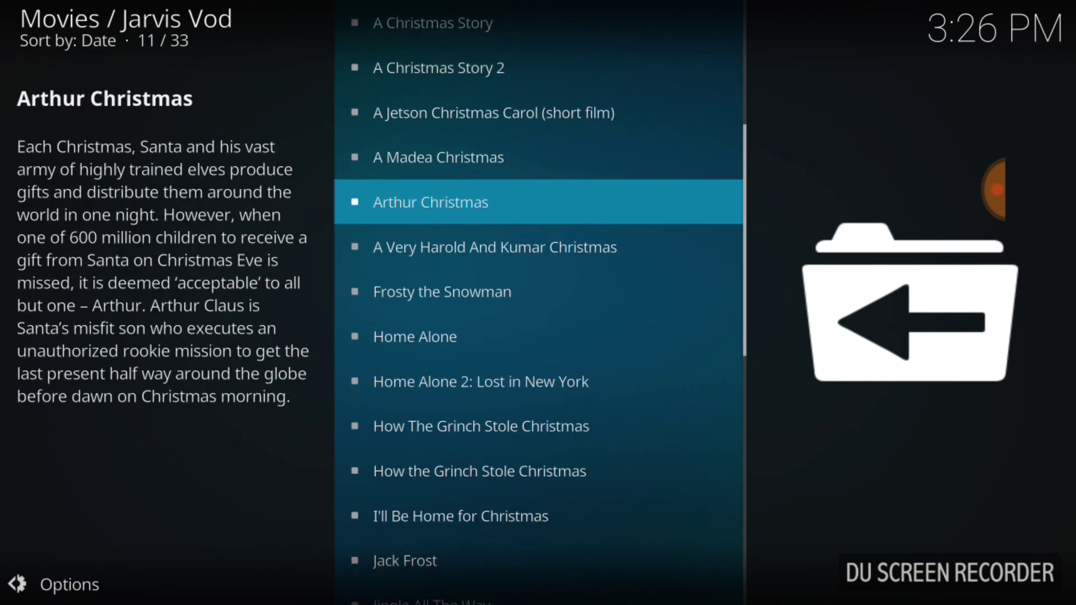
click(430, 202)
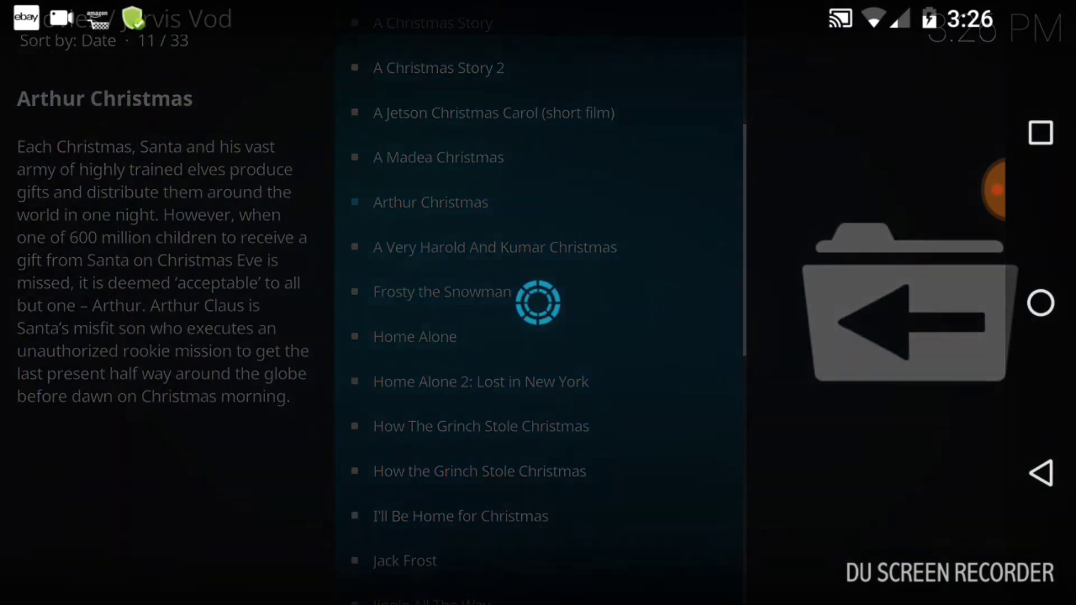